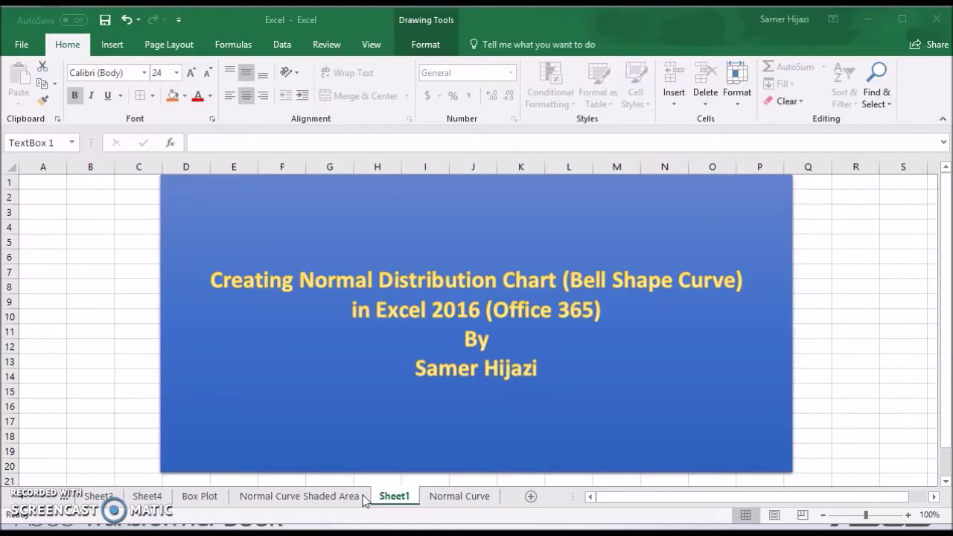
Leave the title slide on Sheet1 and go to the Normal Curve worksheet
{"action": "left_click", "coordinate": [468, 498]}
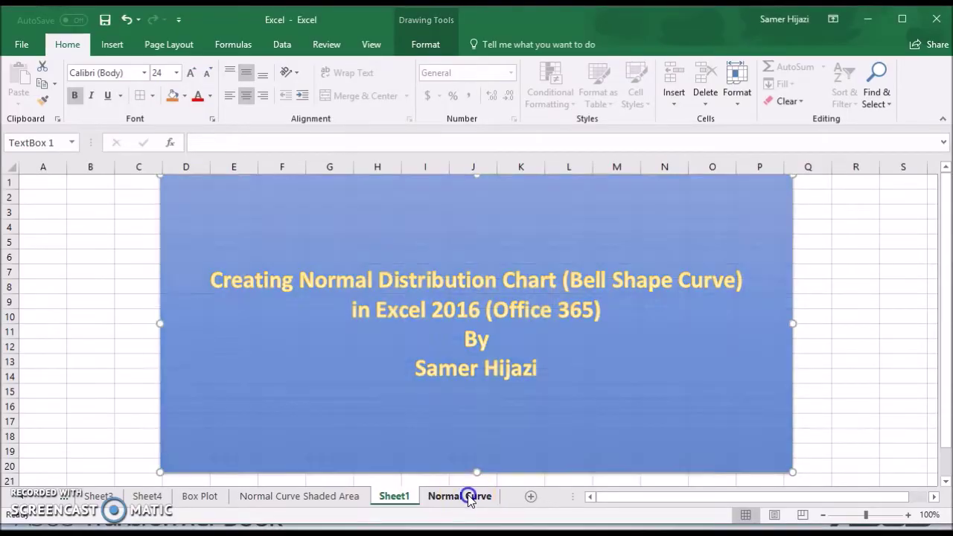
{"action": "scroll", "coordinate": [58, 224], "scroll_direction": "down", "scroll_amount": 1}
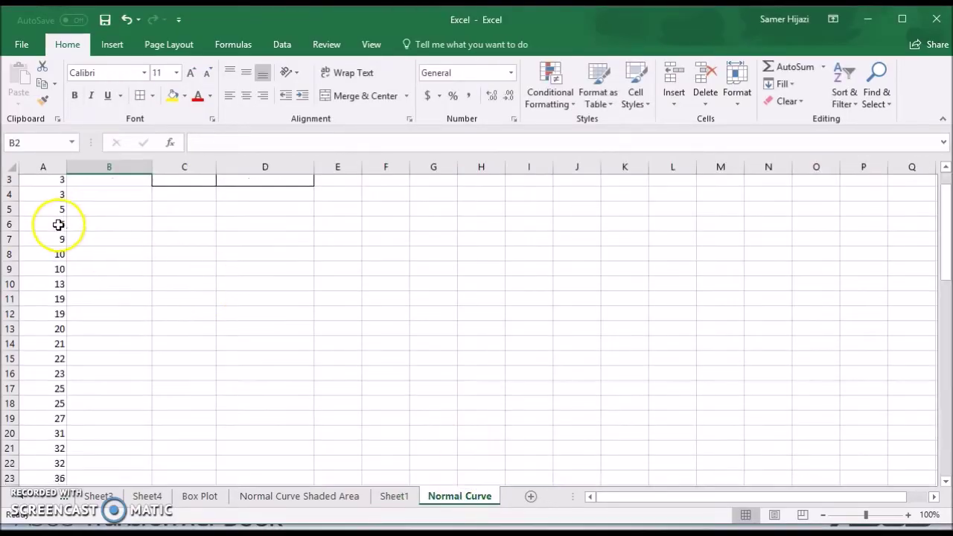
{"action": "scroll", "coordinate": [58, 224], "scroll_direction": "down", "scroll_amount": 9}
{"action": "scroll", "coordinate": [59, 264], "scroll_direction": "down", "scroll_amount": 11}
{"action": "scroll", "coordinate": [45, 298], "scroll_direction": "down", "scroll_amount": 1}
{"action": "scroll", "coordinate": [40, 270], "scroll_direction": "up", "scroll_amount": 20}
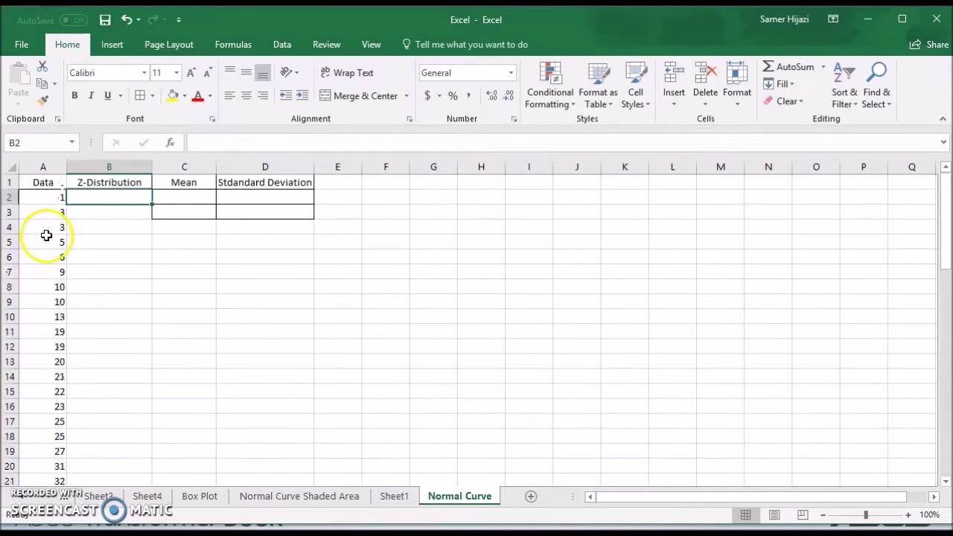
{"action": "scroll", "coordinate": [38, 206], "scroll_direction": "down", "scroll_amount": 17}
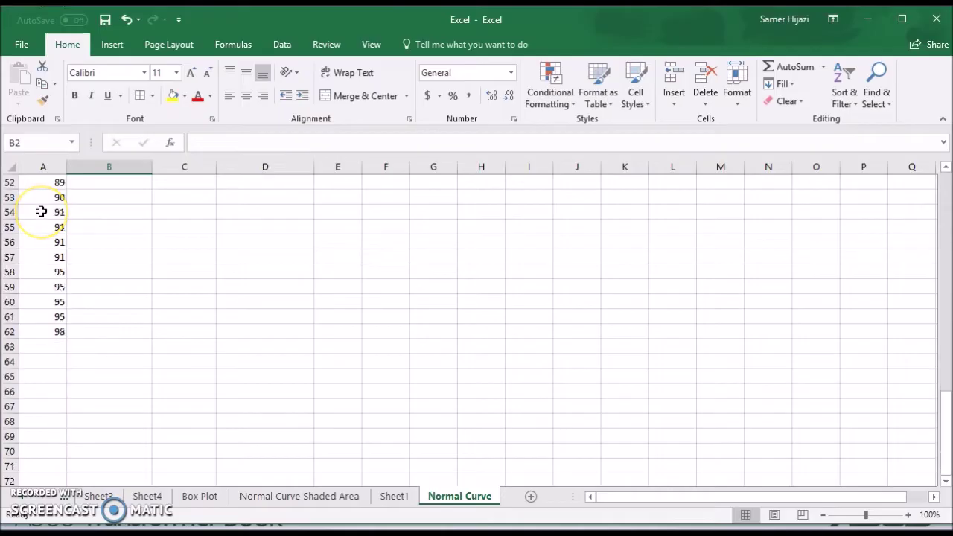
{"action": "scroll", "coordinate": [41, 212], "scroll_direction": "up", "scroll_amount": 17}
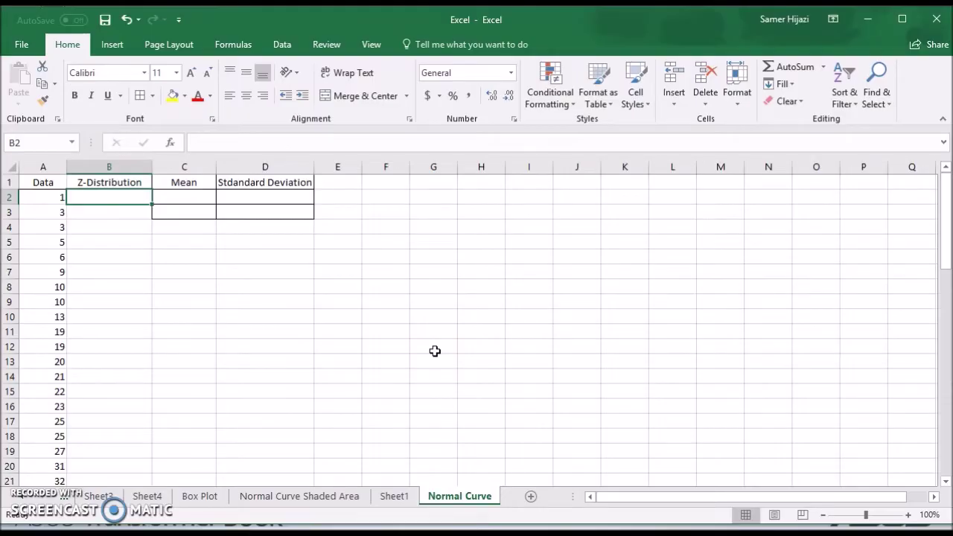
{"action": "left_click", "coordinate": [185, 196]}
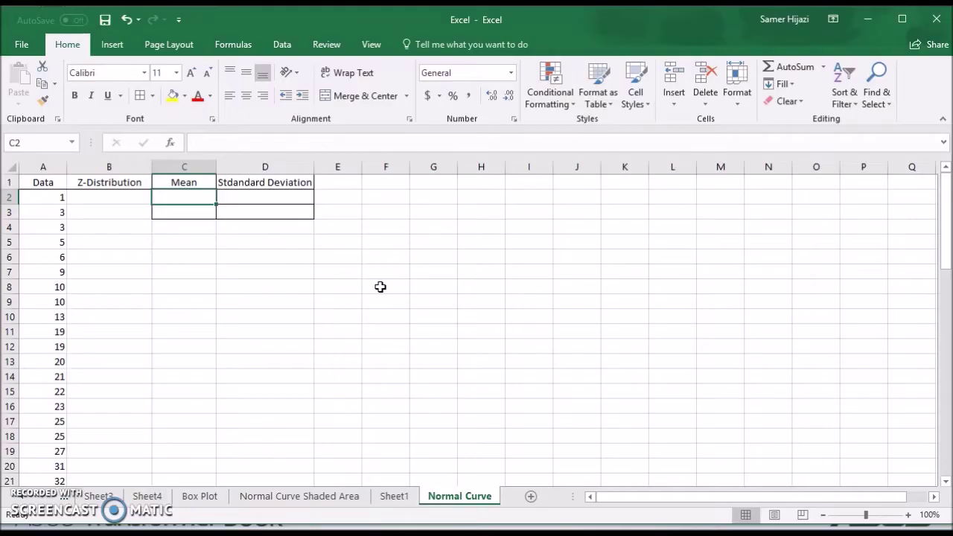
Enter =AVERAGE(A2:A62) in C2 so the mean shows 50.18032787
{"action": "type", "text": "=ave"}
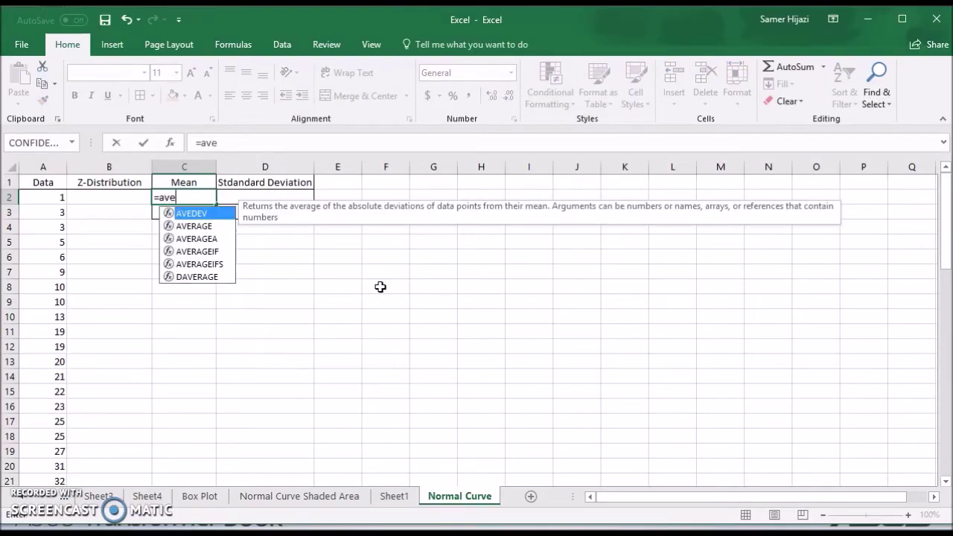
{"action": "left_click", "coordinate": [205, 228]}
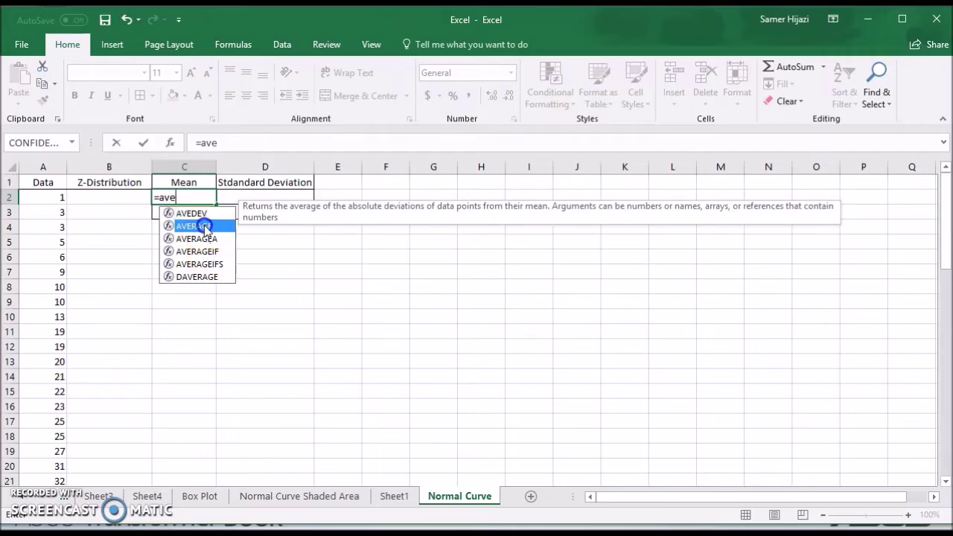
{"action": "left_click", "coordinate": [205, 227]}
{"action": "left_click_drag", "start_coordinate": [65, 197], "coordinate": [56, 423]}
{"action": "key", "text": "Return"}
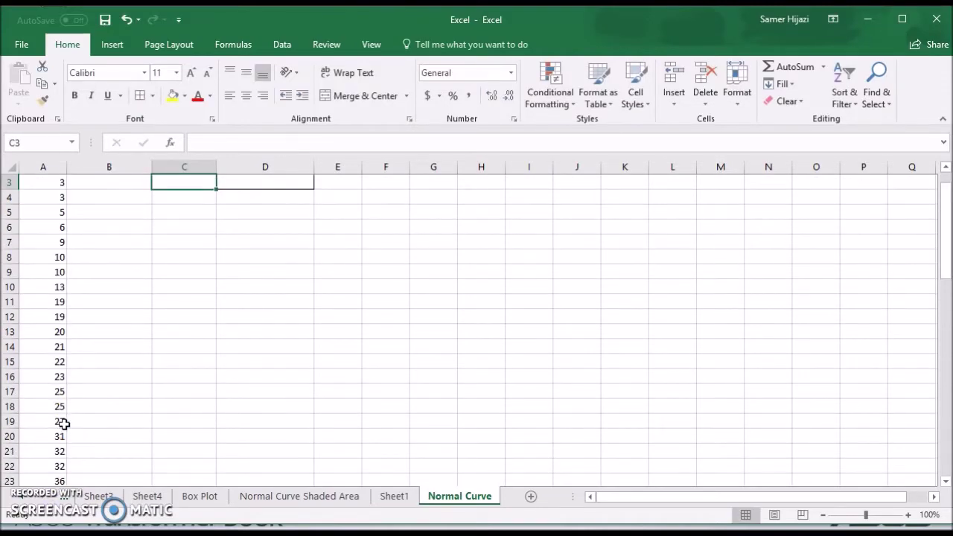
{"action": "scroll", "coordinate": [305, 328], "scroll_direction": "up", "scroll_amount": 1}
Enter =STDEV.S(A2:A62) in D2 so the standard deviation shows 29.54516779
{"action": "left_click", "coordinate": [282, 199]}
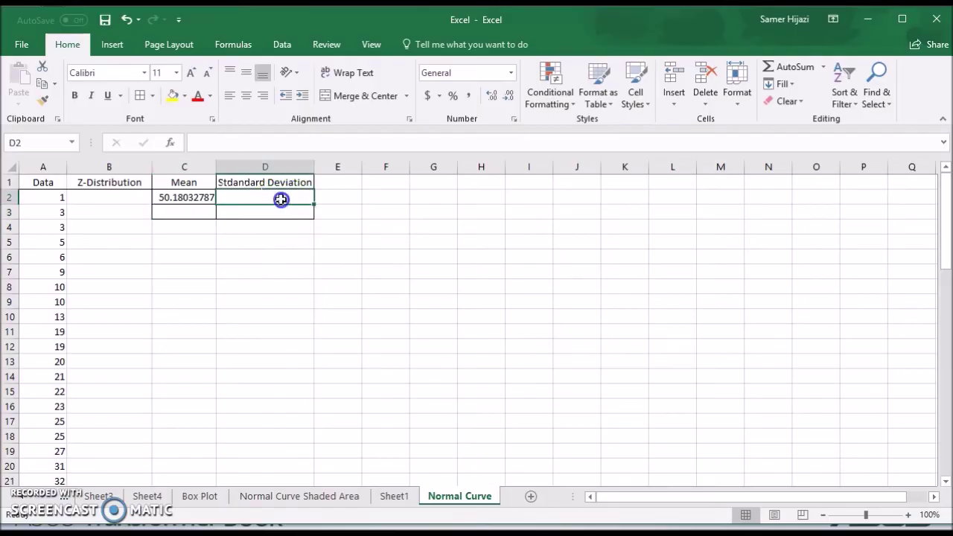
{"action": "type", "text": "=std"}
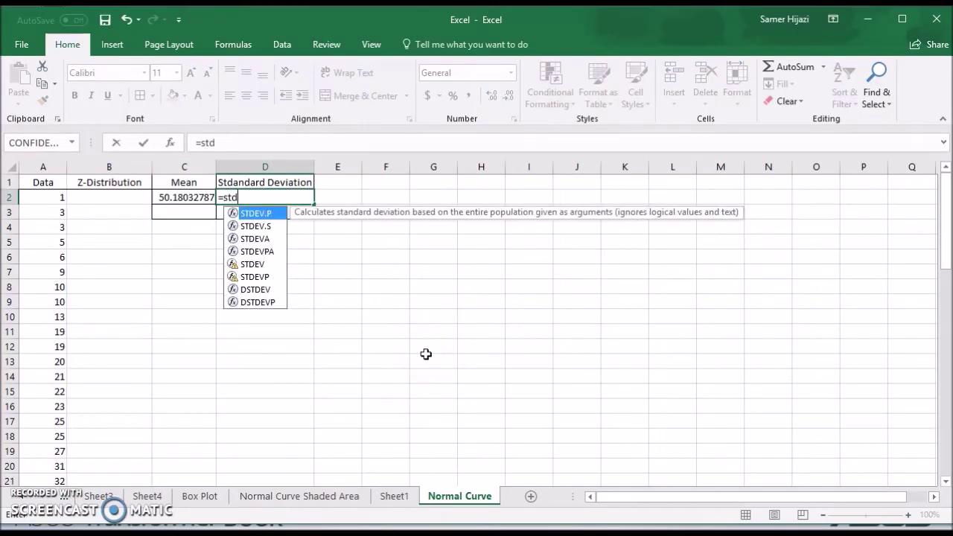
{"action": "type", "text": ".s"}
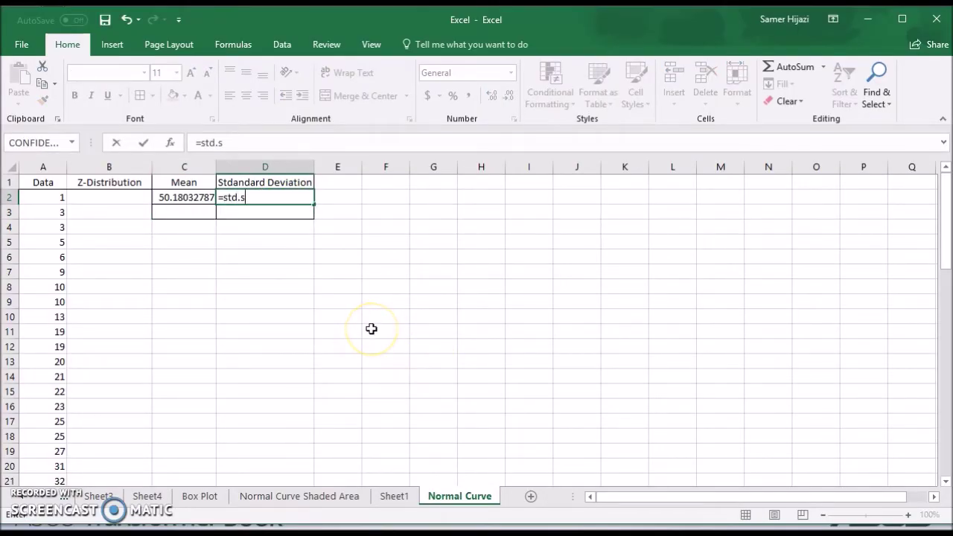
{"action": "key", "text": "BackSpace"}
{"action": "key", "text": "BackSpace"}
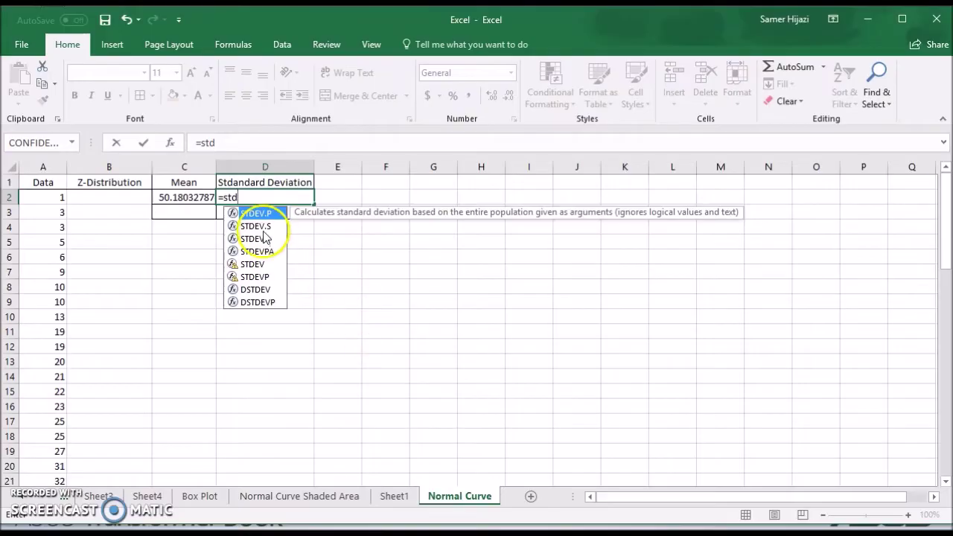
{"action": "double_click", "coordinate": [257, 227]}
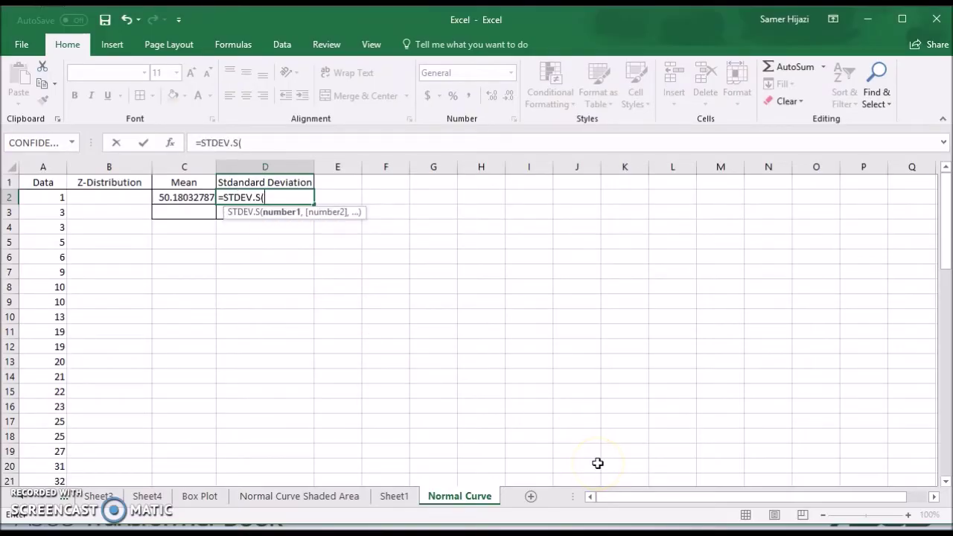
{"action": "type", "text": "A2:A"}
{"action": "key", "text": "BackSpace"}
{"action": "key", "text": "BackSpace"}
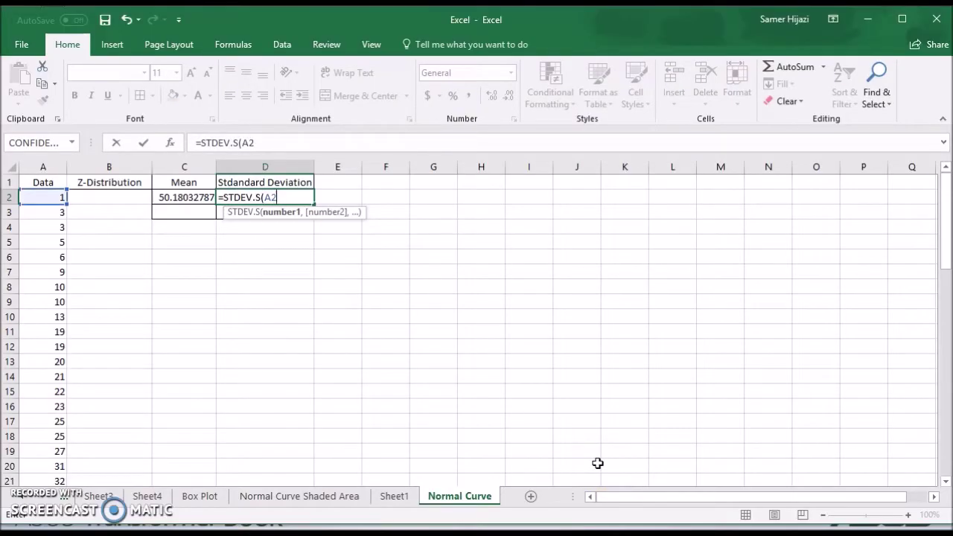
{"action": "type", "text": ":A6"}
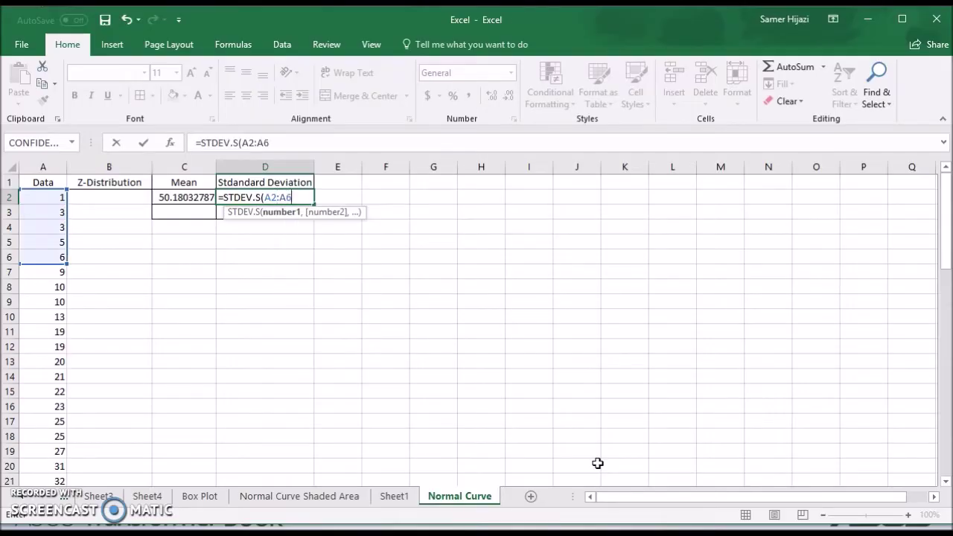
{"action": "type", "text": "2"}
{"action": "key", "text": "Return"}
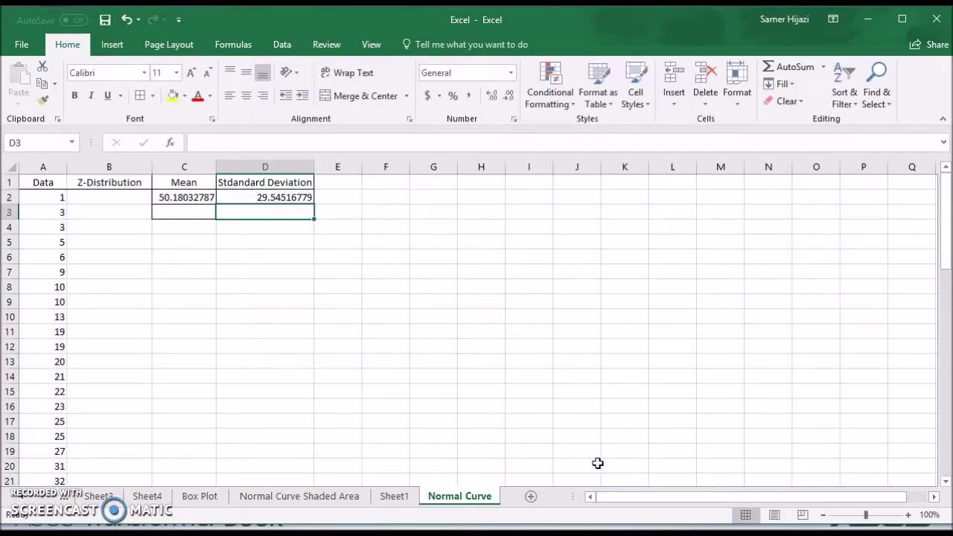
{"action": "left_click", "coordinate": [124, 198]}
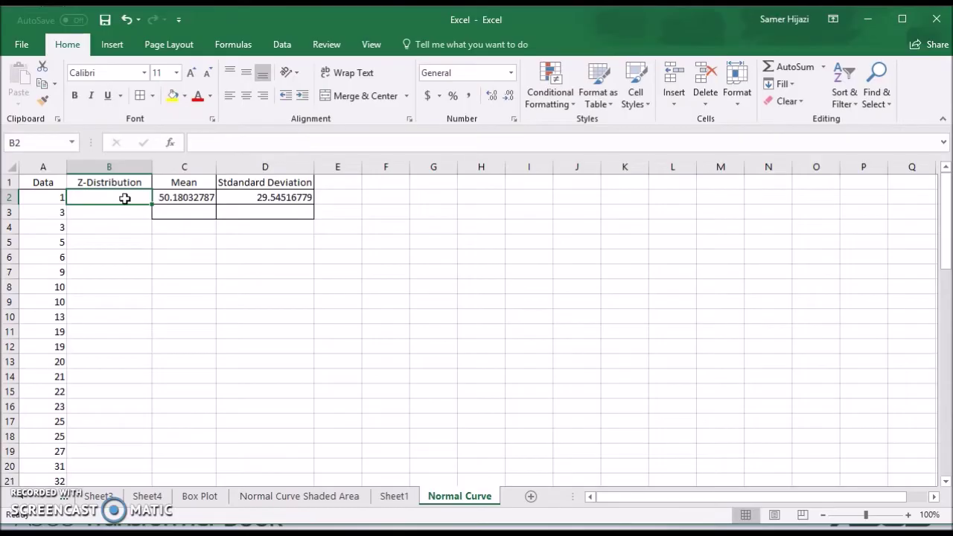
Begin =NORM.DIST(A2,$C$2 in B2, using A2 as x and the absolute mean C2
{"action": "type", "text": "="}
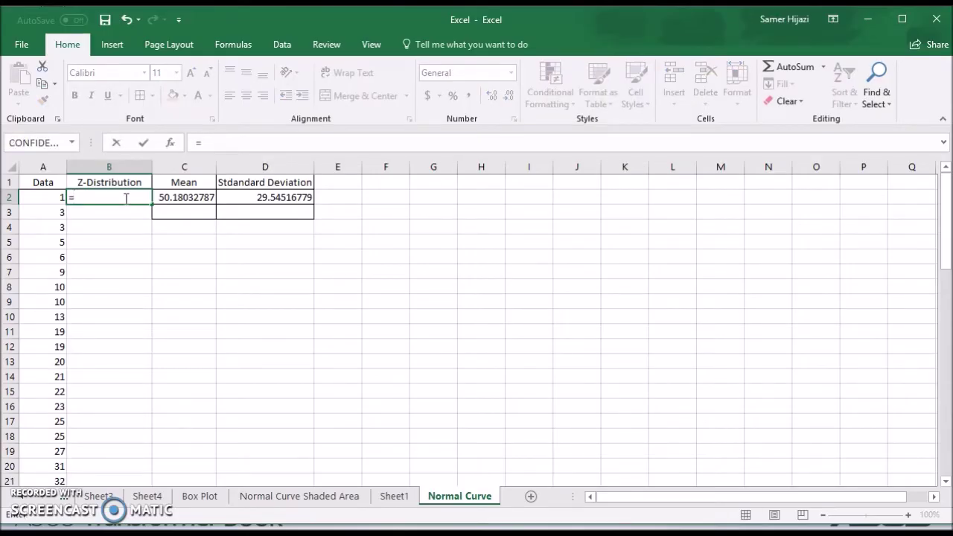
{"action": "type", "text": "n"}
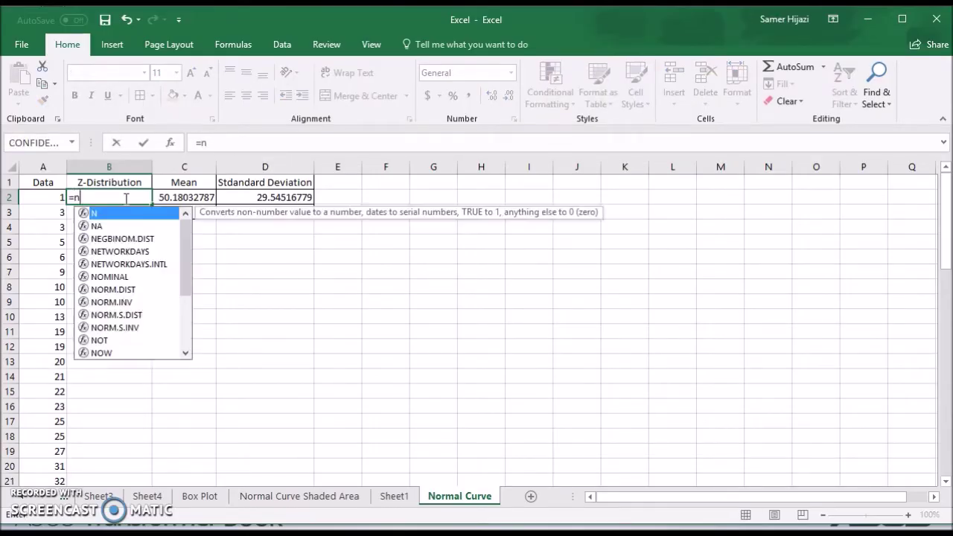
{"action": "type", "text": "or"}
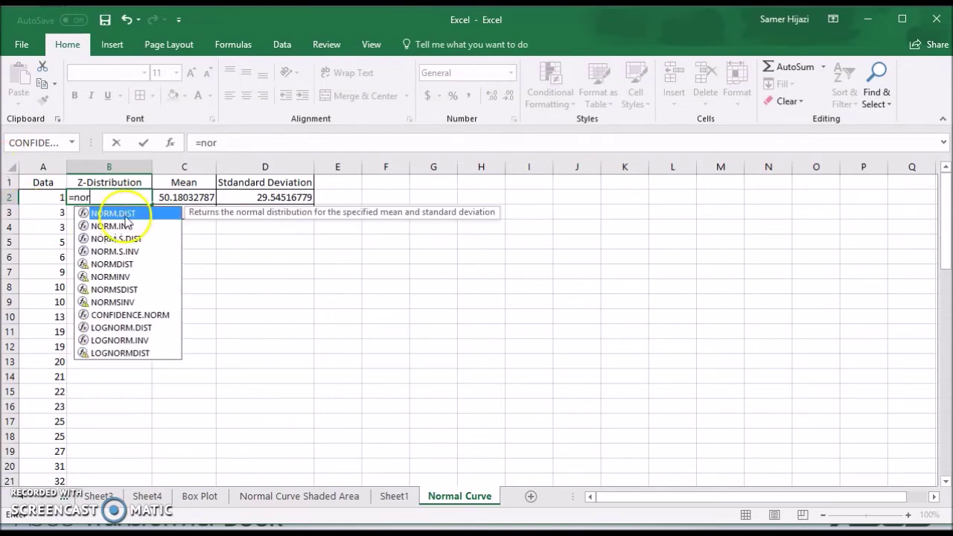
{"action": "double_click", "coordinate": [125, 214]}
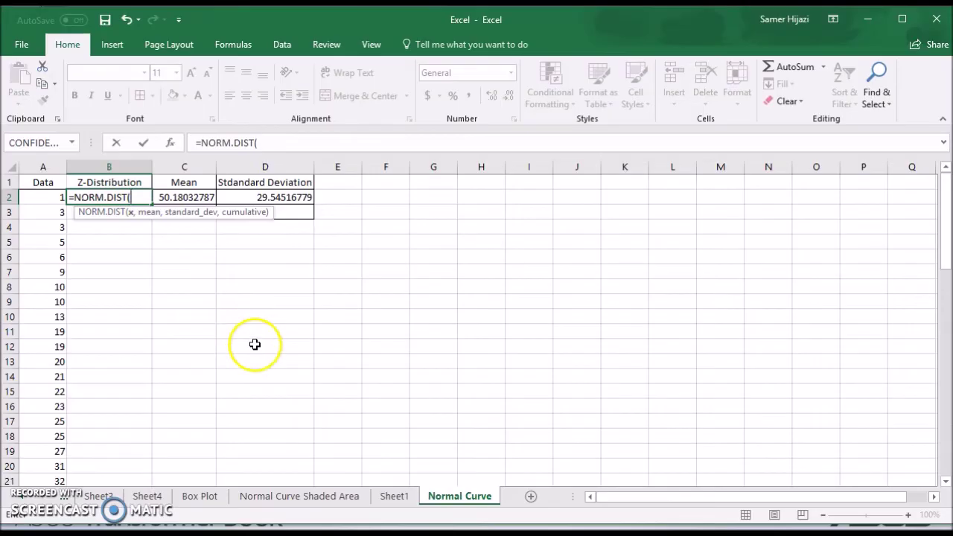
{"action": "left_click", "coordinate": [53, 198]}
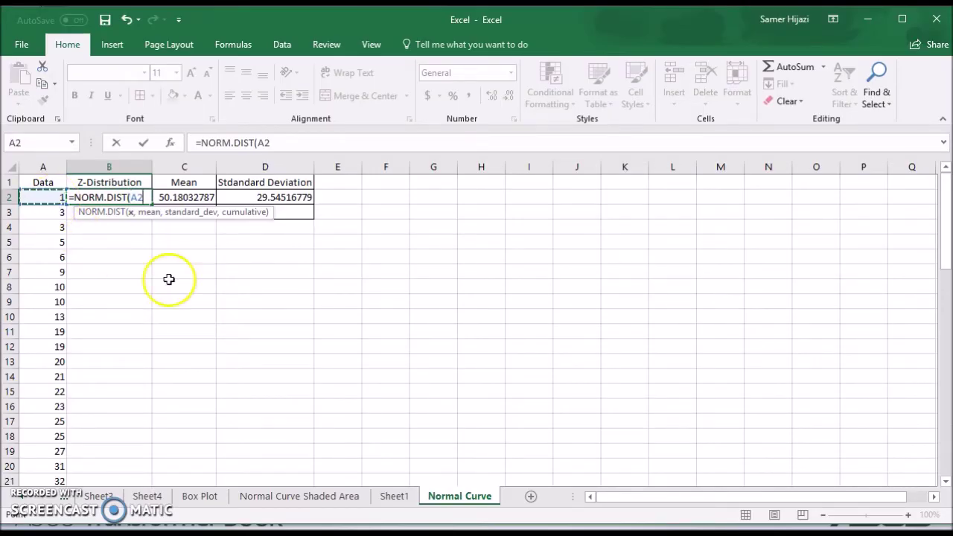
{"action": "type", "text": ","}
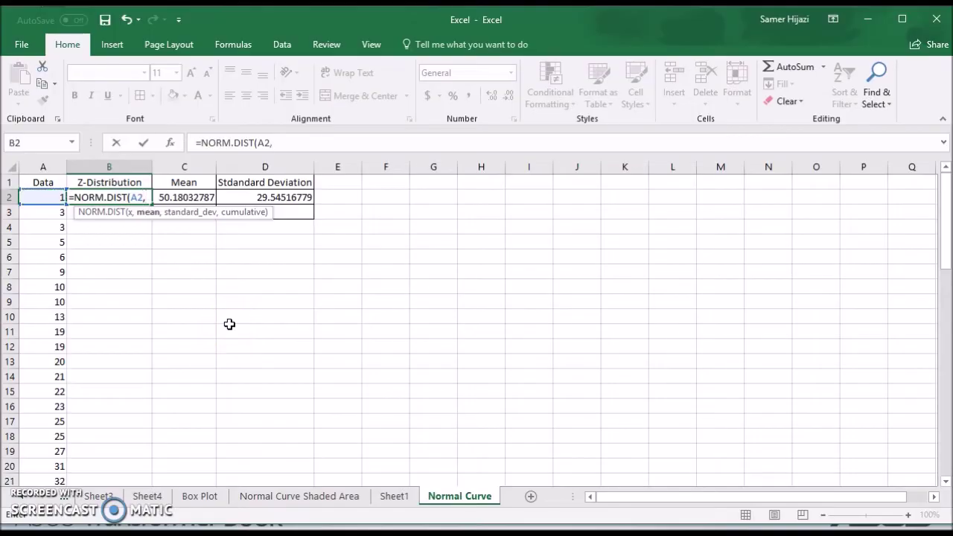
{"action": "left_click", "coordinate": [202, 198]}
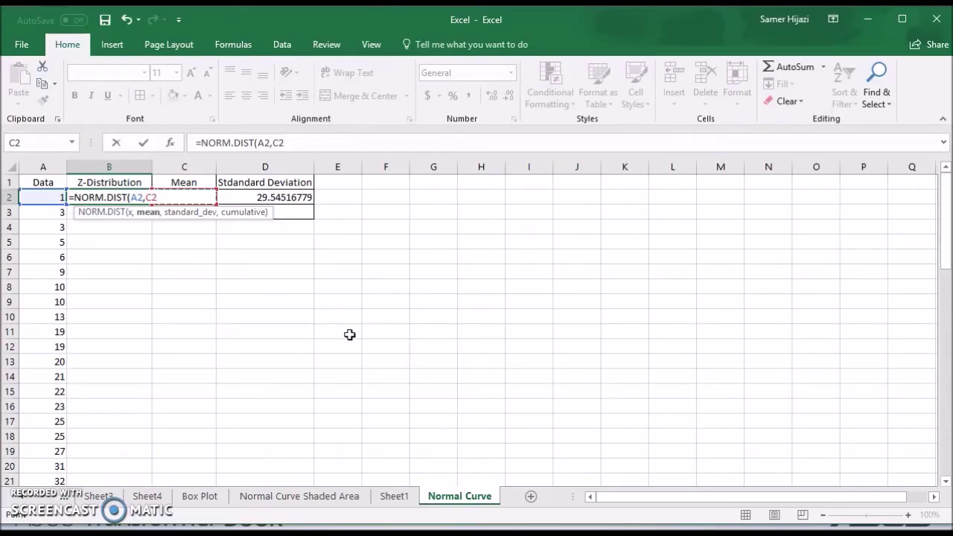
{"action": "key", "text": "F4"}
Complete B2 as =NORM.DIST(A2,$C$2,$D$2,FALSE), giving 0.003378668
{"action": "type", "text": ","}
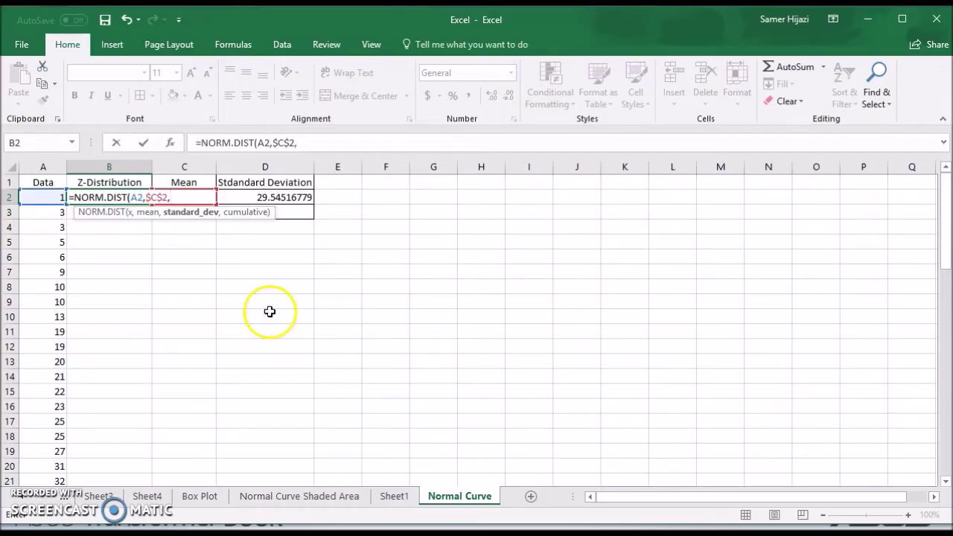
{"action": "left_click", "coordinate": [286, 197]}
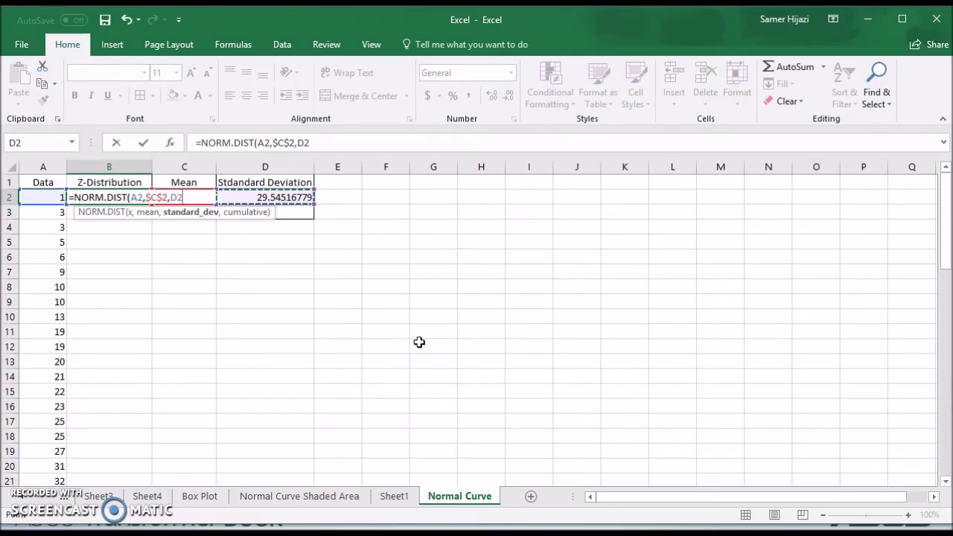
{"action": "key", "text": "F4"}
{"action": "type", "text": ","}
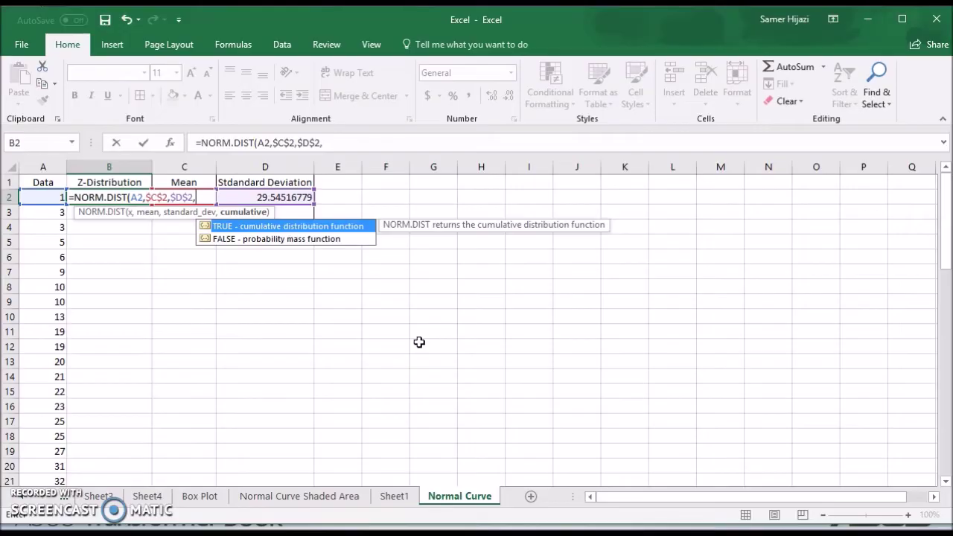
{"action": "key", "text": "Down"}
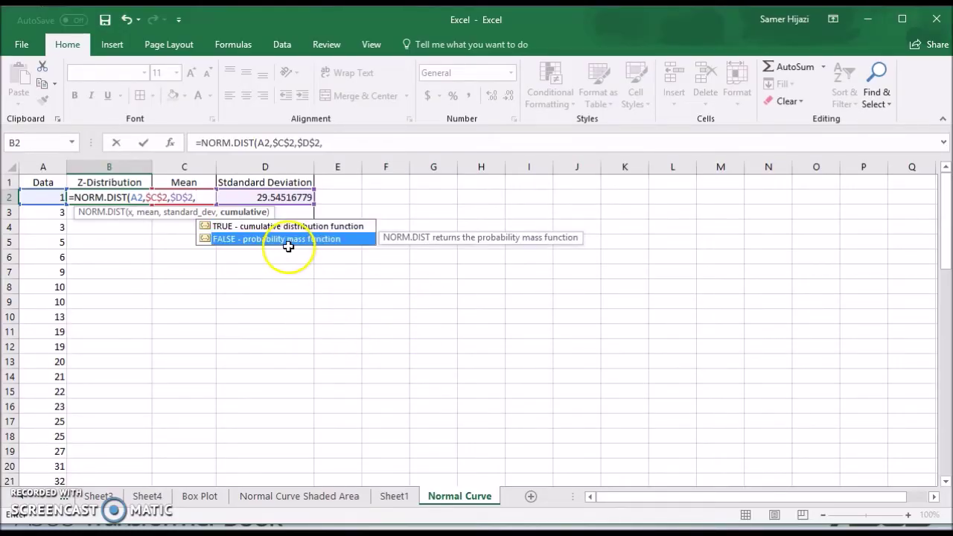
{"action": "double_click", "coordinate": [237, 241]}
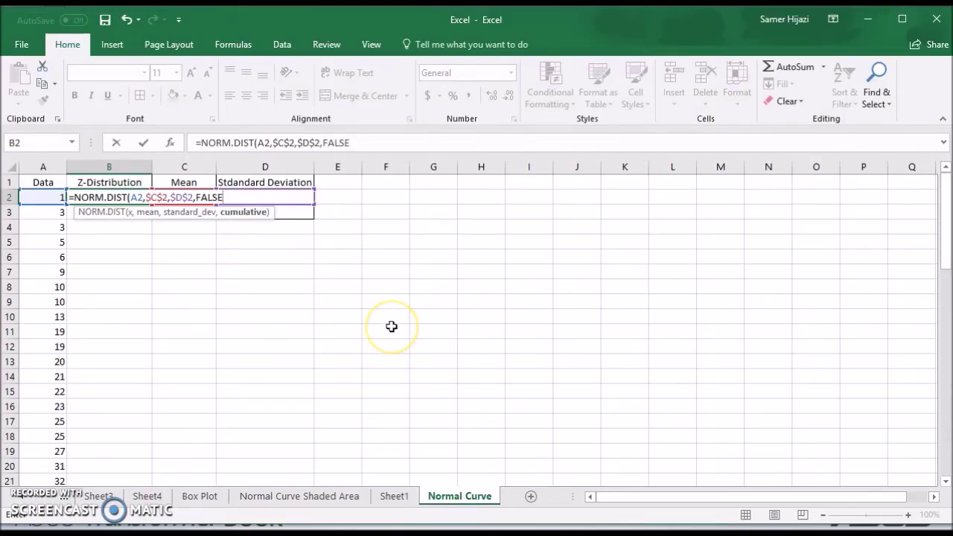
{"action": "key", "text": "Return"}
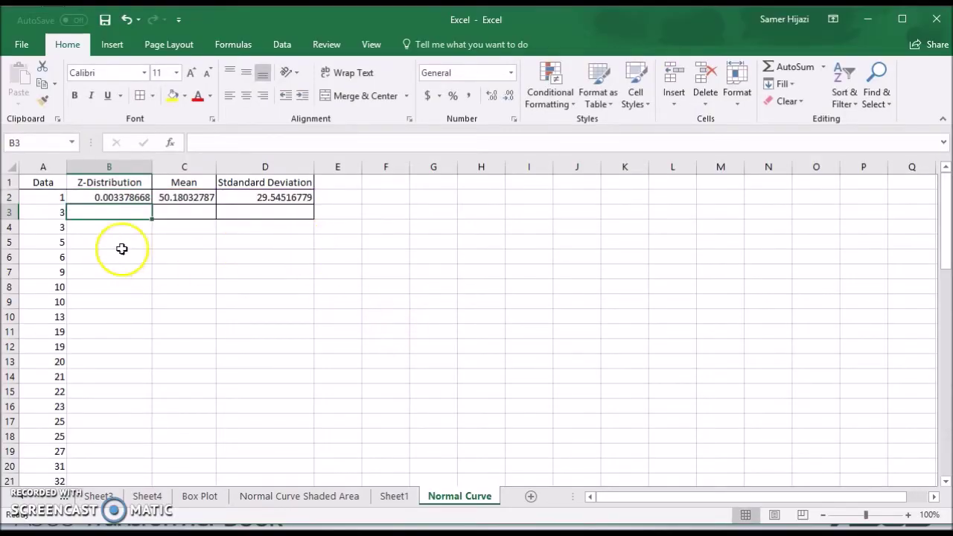
{"action": "left_click", "coordinate": [141, 198]}
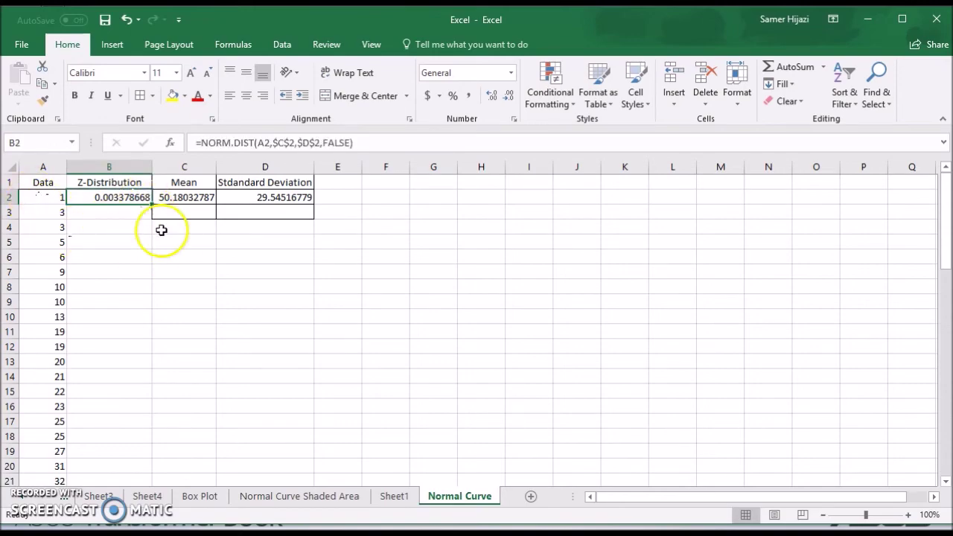
Copy B2's NORM.DIST formula down to row 62; B5 shows 0.004194095
{"action": "mouse_move", "coordinate": [151, 203]}
{"action": "left_mouse_down"}
{"action": "mouse_move", "coordinate": [139, 517]}
{"action": "mouse_move", "coordinate": [145, 455]}
{"action": "left_mouse_up"}
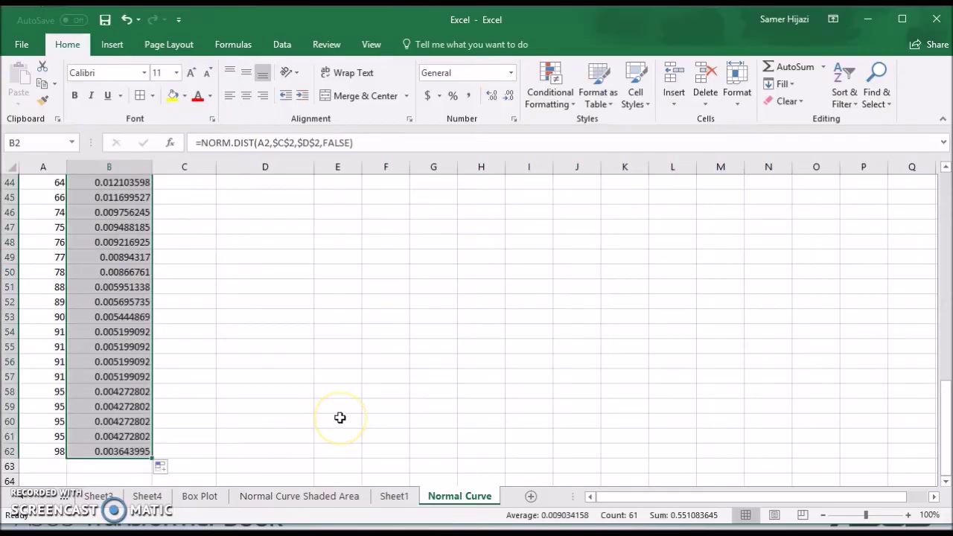
{"action": "scroll", "coordinate": [340, 418], "scroll_direction": "up", "scroll_amount": 10}
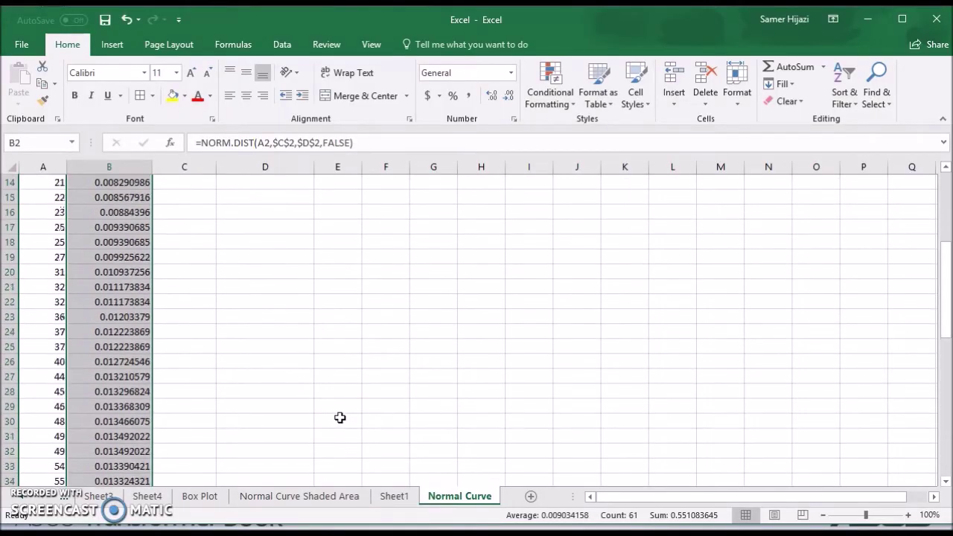
{"action": "scroll", "coordinate": [340, 417], "scroll_direction": "up", "scroll_amount": 5}
{"action": "left_click", "coordinate": [118, 240]}
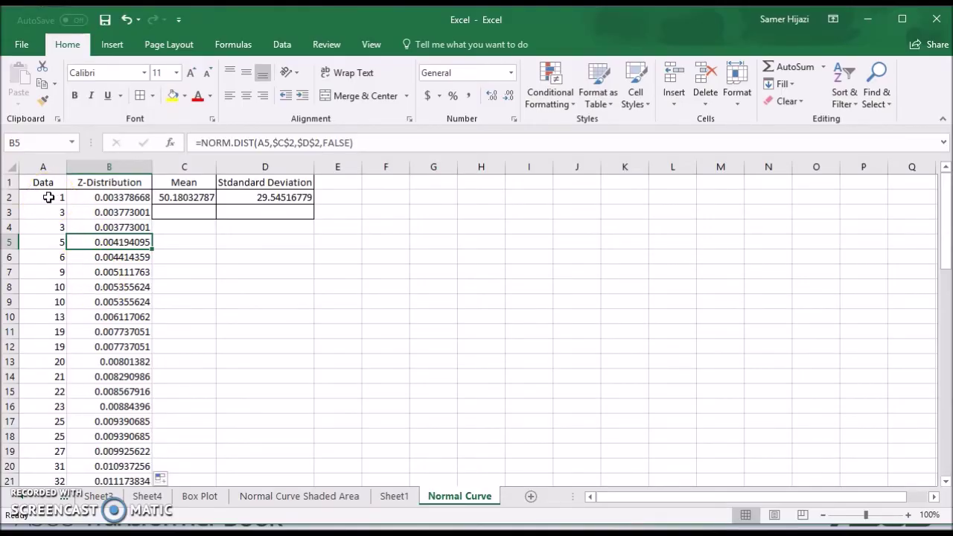
Insert a Scatter with Smooth Lines chart from the A2:B62 data
{"action": "left_click_drag", "start_coordinate": [47, 198], "coordinate": [140, 460]}
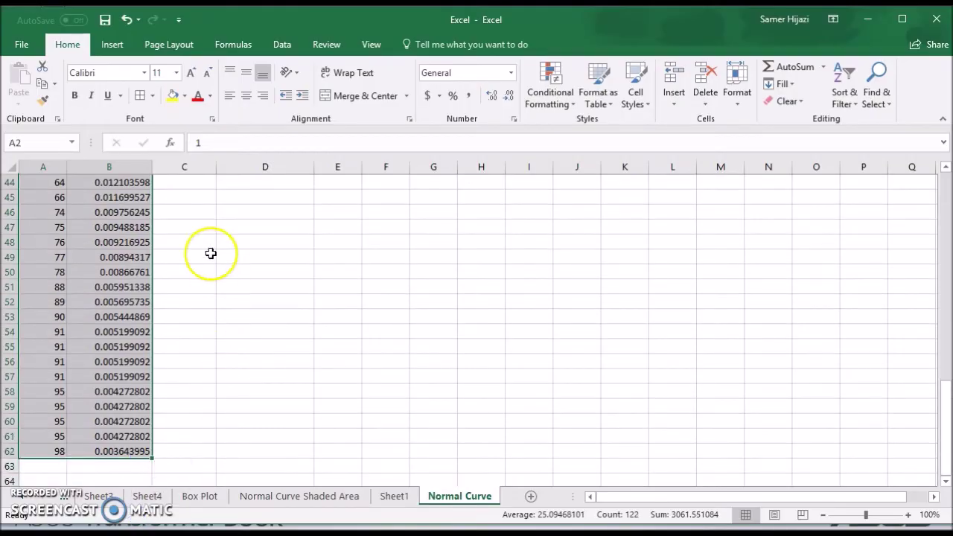
{"action": "scroll", "coordinate": [309, 223], "scroll_direction": "up", "scroll_amount": 5}
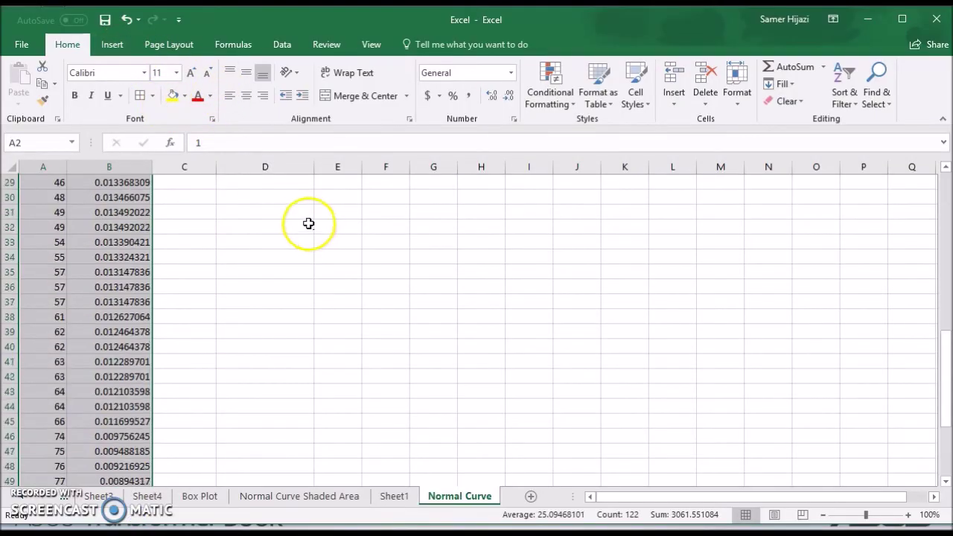
{"action": "scroll", "coordinate": [309, 224], "scroll_direction": "up", "scroll_amount": 9}
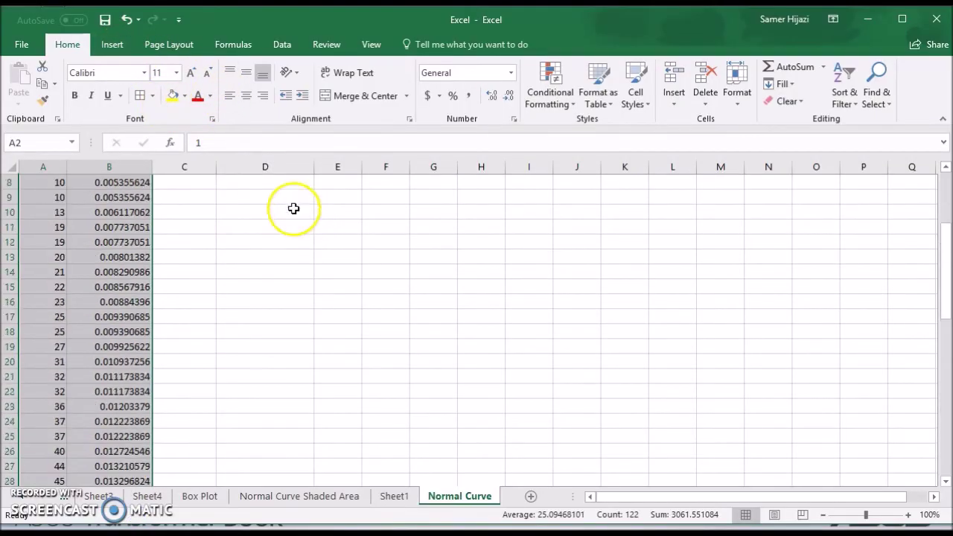
{"action": "left_click", "coordinate": [113, 46]}
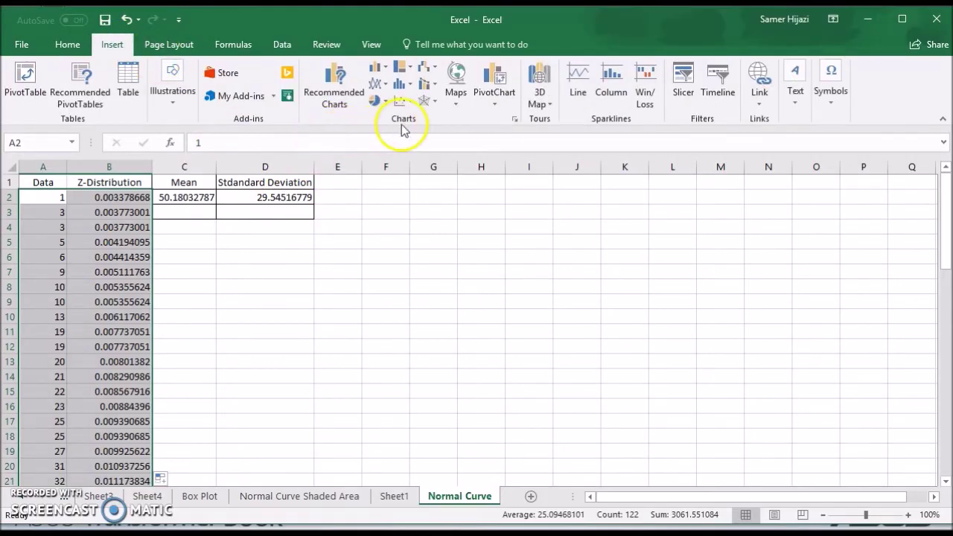
{"action": "left_click", "coordinate": [412, 101]}
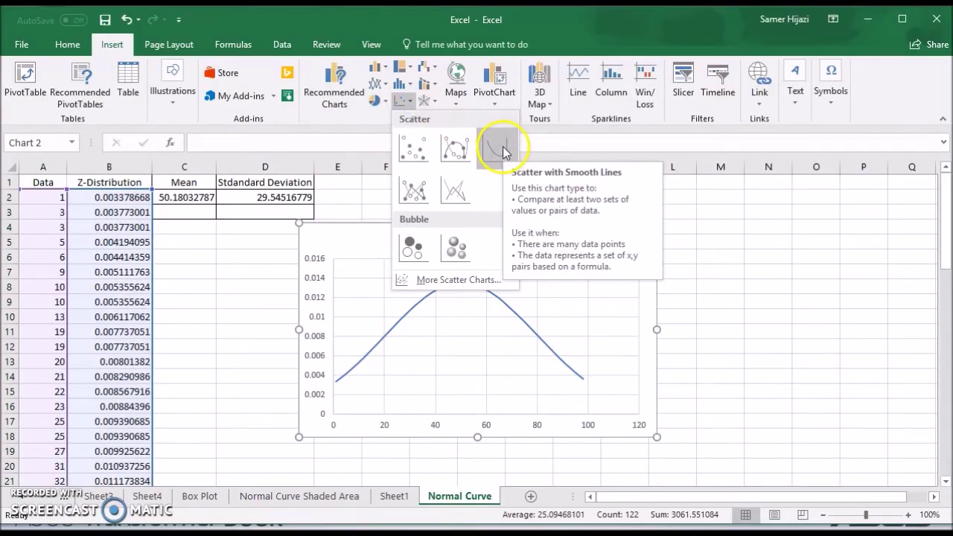
{"action": "left_click", "coordinate": [498, 146]}
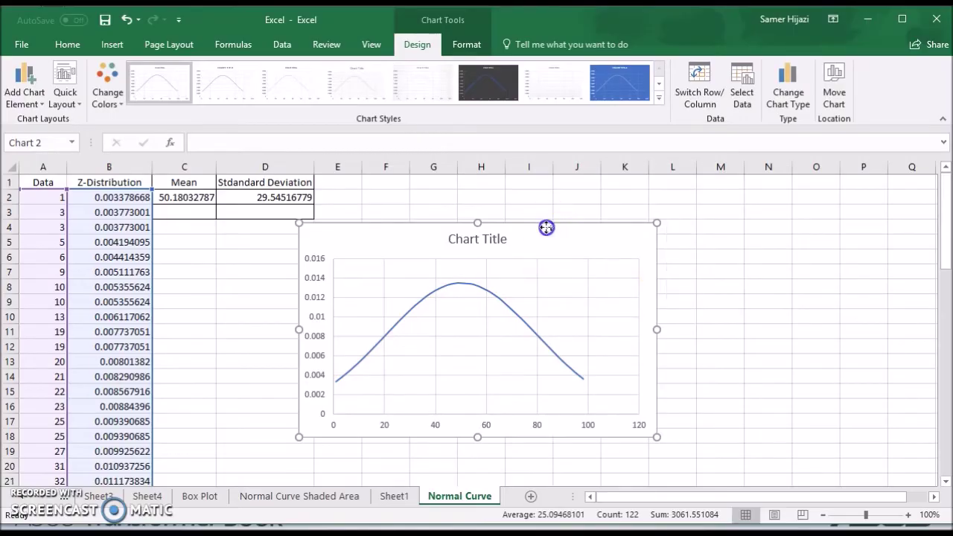
Move the chart left beside the table and enlarge it from its corner
{"action": "left_click_drag", "start_coordinate": [549, 230], "coordinate": [464, 237]}
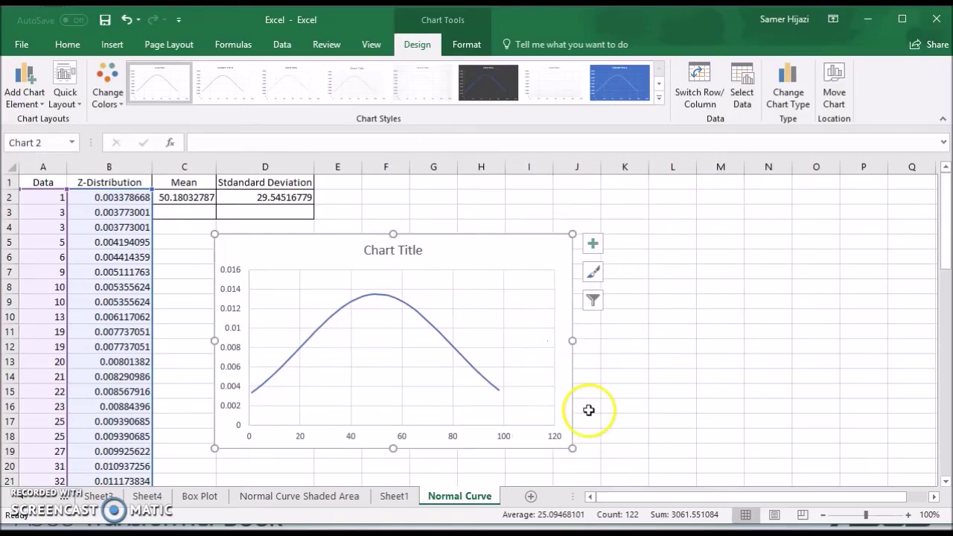
{"action": "left_click_drag", "start_coordinate": [574, 450], "coordinate": [619, 462]}
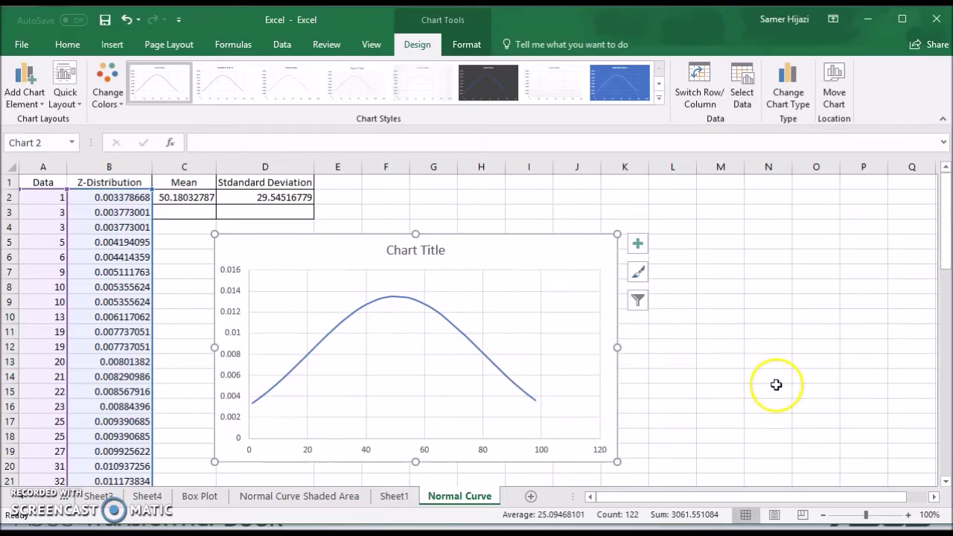
{"action": "scroll", "coordinate": [759, 351], "scroll_direction": "down", "scroll_amount": 2}
{"action": "scroll", "coordinate": [757, 347], "scroll_direction": "up", "scroll_amount": 2}
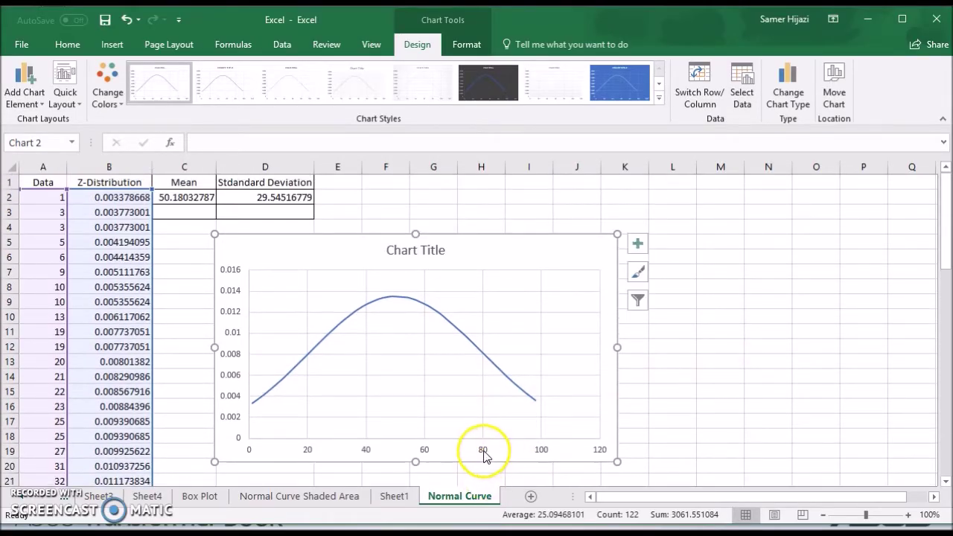
{"action": "left_click", "coordinate": [483, 452]}
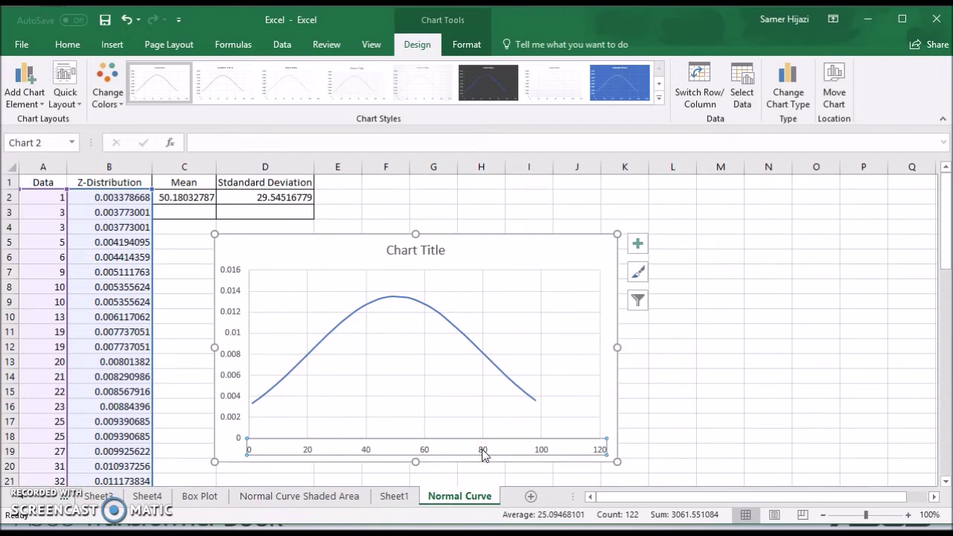
Set the horizontal axis maximum to 100 with major unit 10 and minor unit 5
{"action": "double_click", "coordinate": [483, 452]}
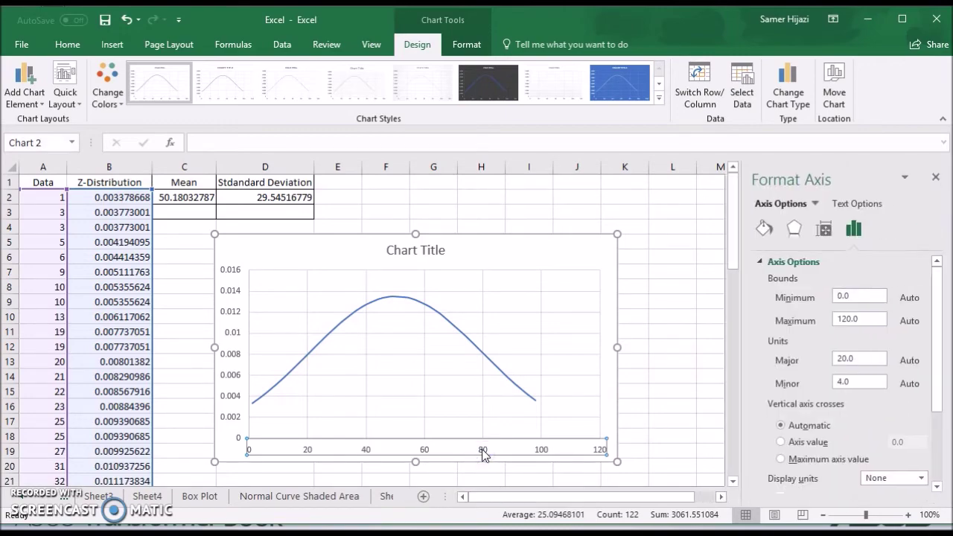
{"action": "left_click_drag", "start_coordinate": [877, 318], "coordinate": [847, 319]}
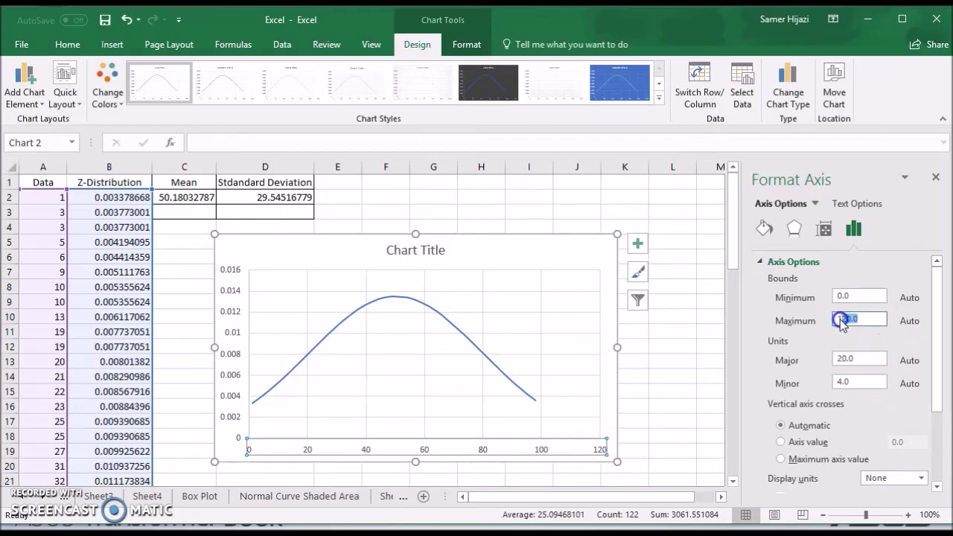
{"action": "type", "text": "1"}
{"action": "left_click", "coordinate": [842, 360]}
{"action": "double_click", "coordinate": [841, 359]}
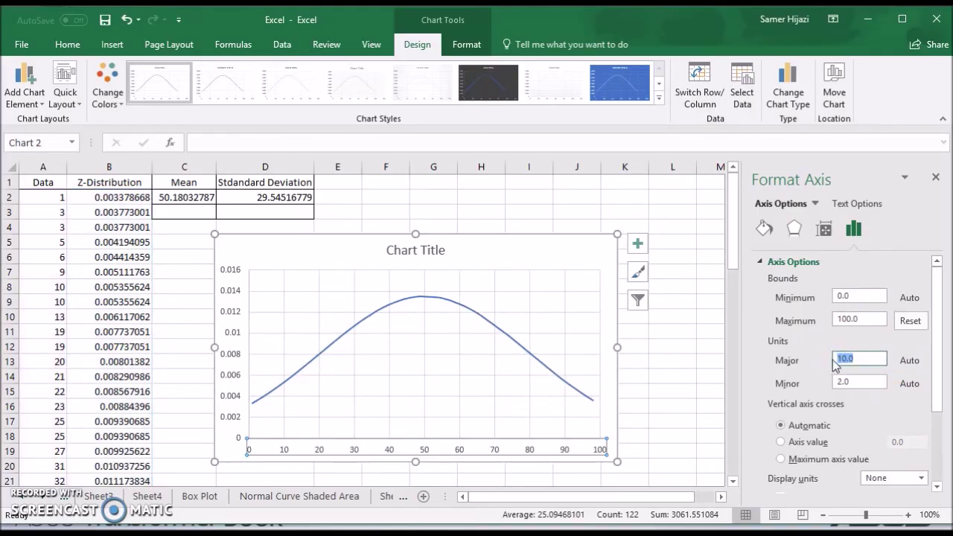
{"action": "double_click", "coordinate": [853, 383]}
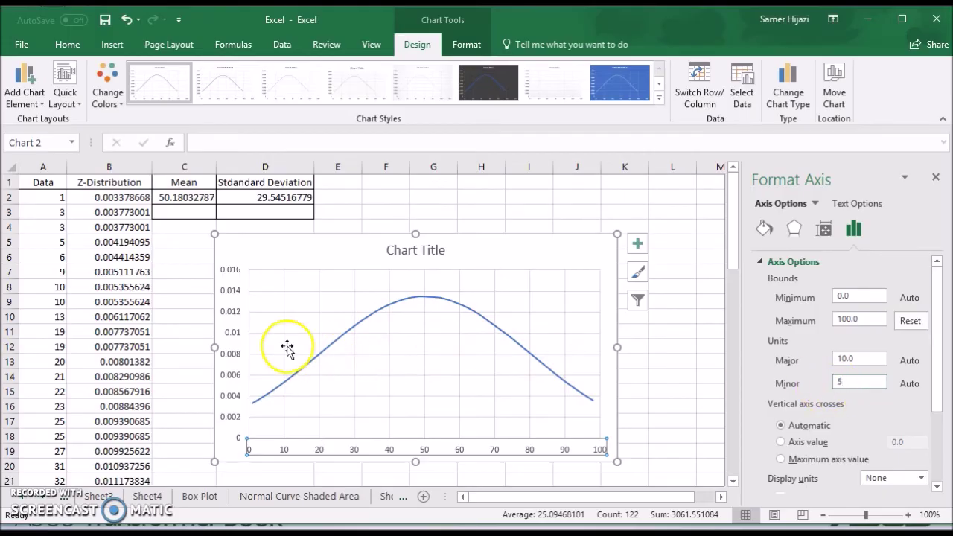
Set the vertical axis minimum to 0.003
{"action": "left_click", "coordinate": [237, 357]}
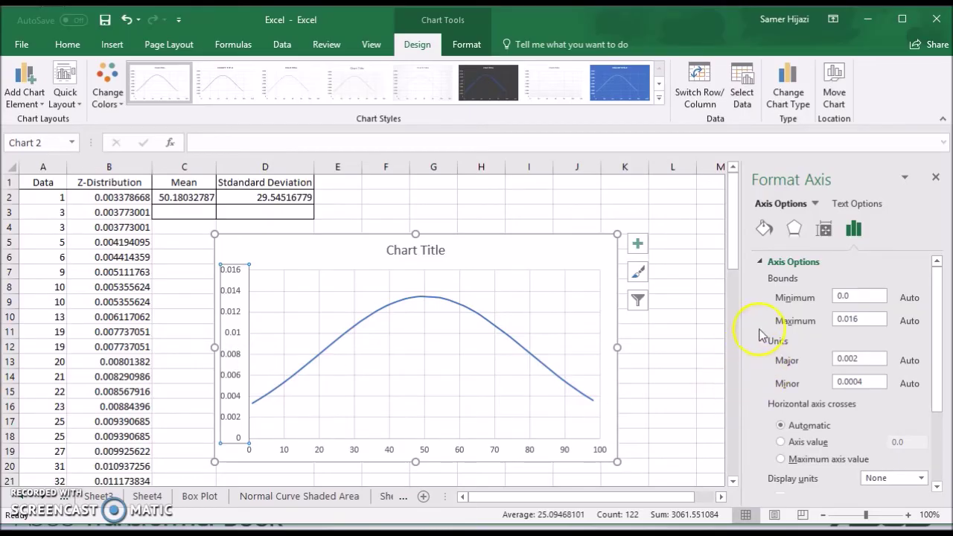
{"action": "left_click_drag", "start_coordinate": [853, 297], "coordinate": [830, 298]}
{"action": "type", "text": "0.003"}
{"action": "left_click", "coordinate": [870, 356]}
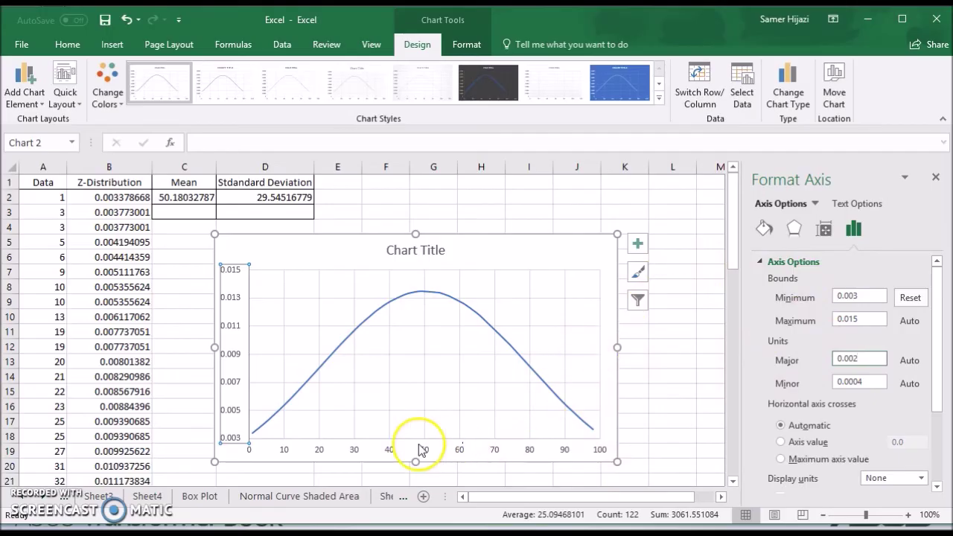
{"action": "left_click", "coordinate": [523, 450]}
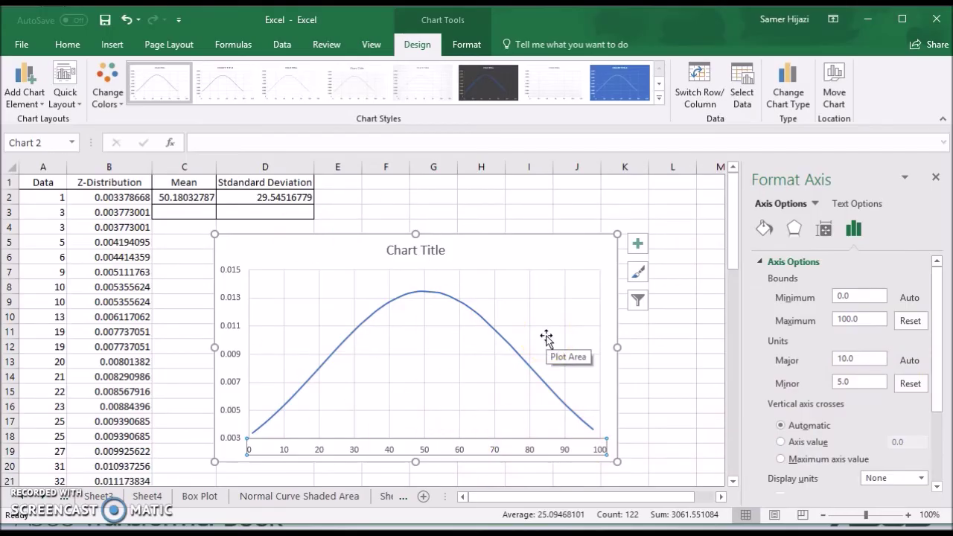
Set both the vertical and horizontal major gridlines to No line
{"action": "left_click", "coordinate": [531, 328]}
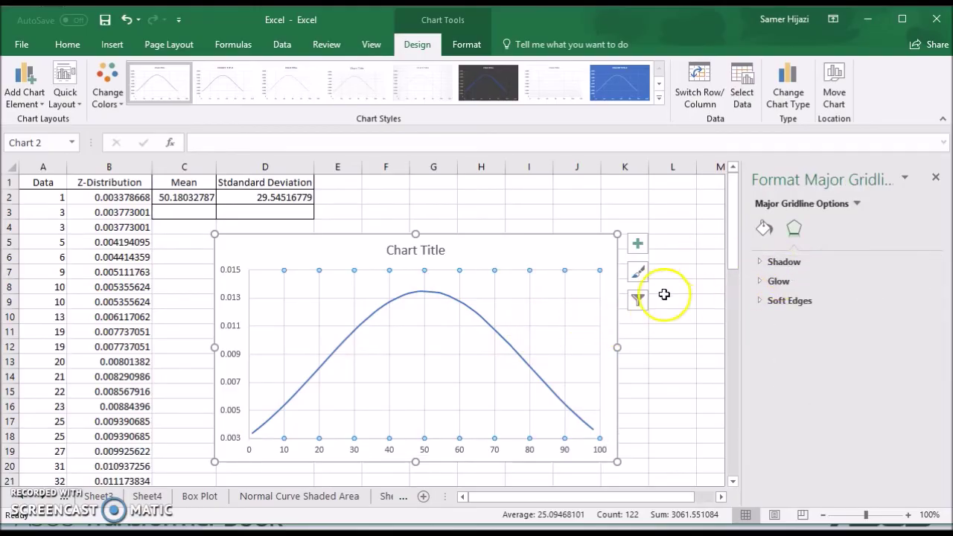
{"action": "left_click", "coordinate": [791, 227]}
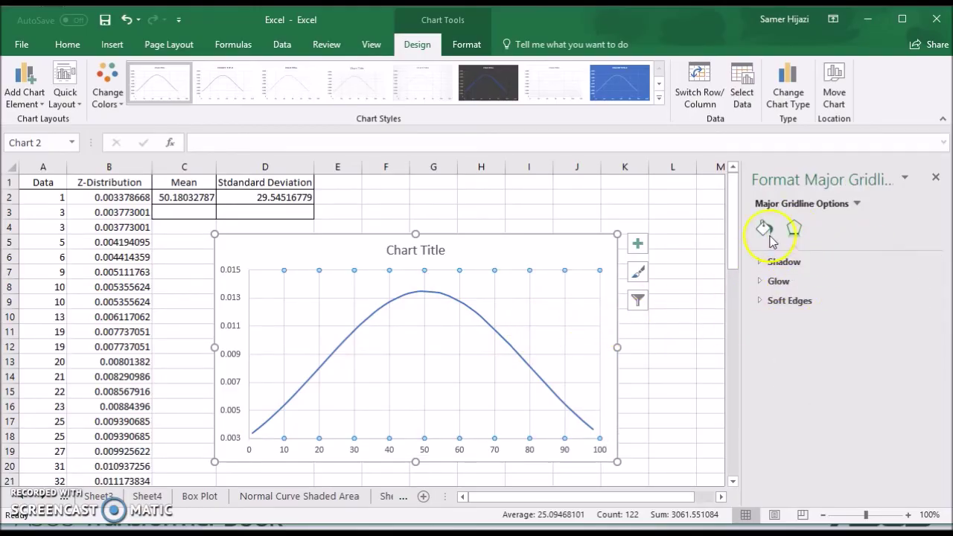
{"action": "left_click", "coordinate": [769, 234]}
{"action": "left_click", "coordinate": [800, 283]}
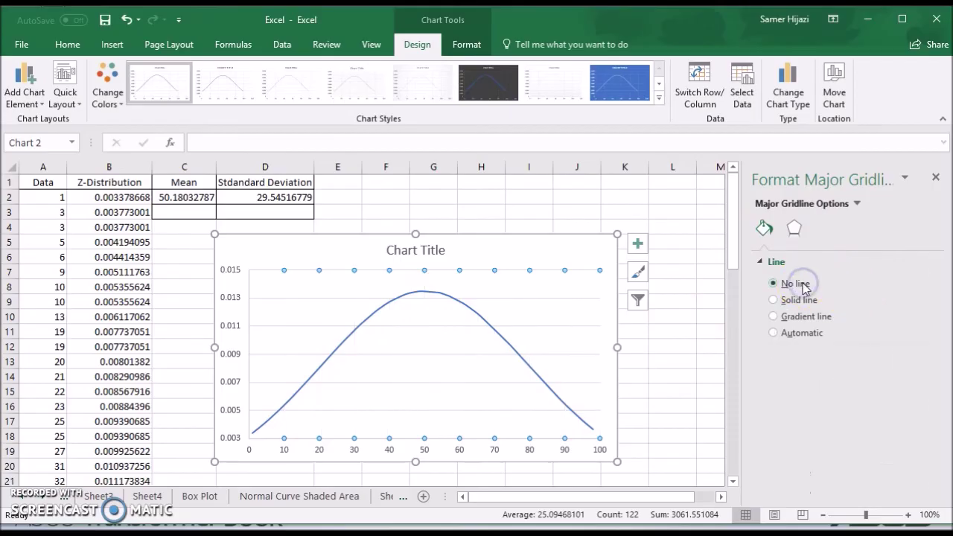
{"action": "left_click", "coordinate": [278, 298]}
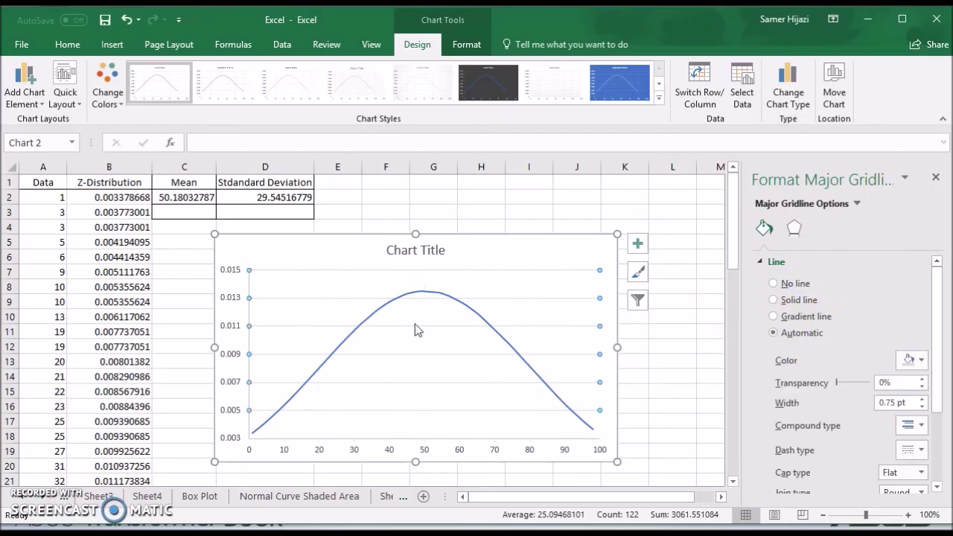
{"action": "left_click", "coordinate": [767, 319]}
{"action": "left_click", "coordinate": [784, 289]}
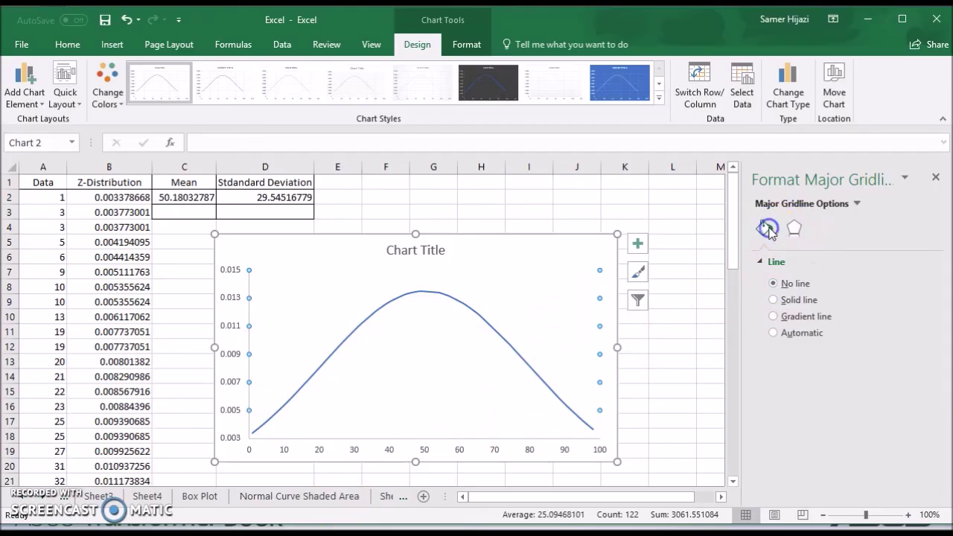
{"action": "left_click", "coordinate": [803, 234]}
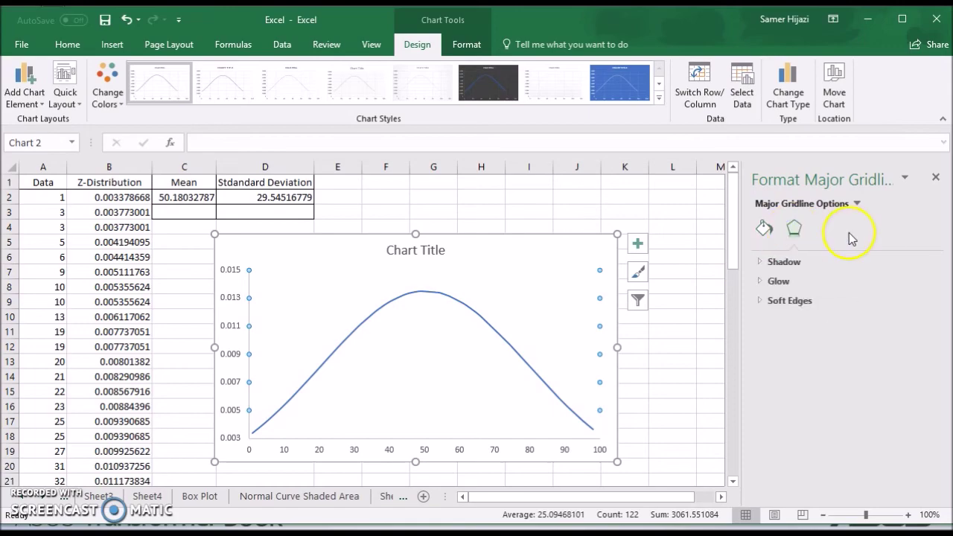
{"action": "left_click", "coordinate": [551, 335]}
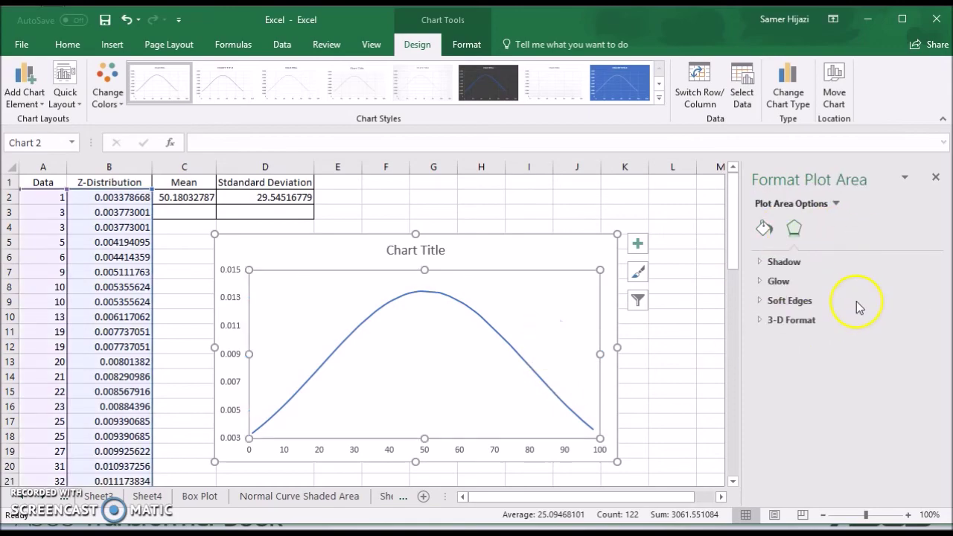
Give the plot area a solid light blue fill at 0% transparency
{"action": "left_click", "coordinate": [764, 228]}
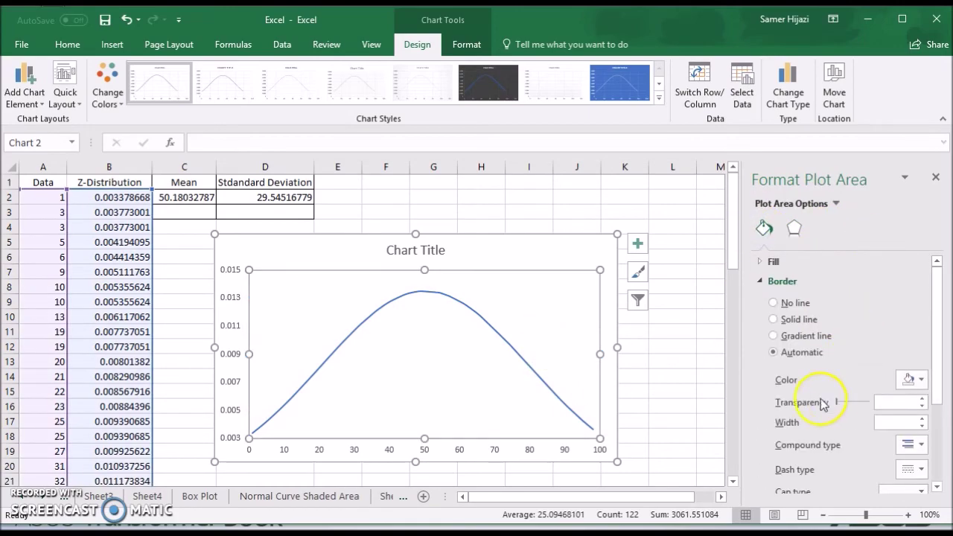
{"action": "left_click", "coordinate": [767, 262]}
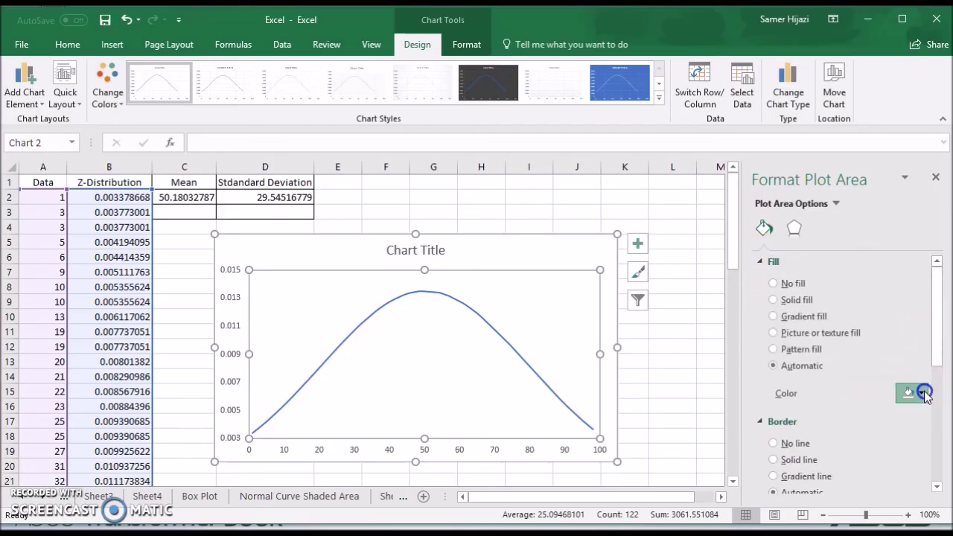
{"action": "left_click", "coordinate": [922, 394]}
{"action": "left_click", "coordinate": [919, 442]}
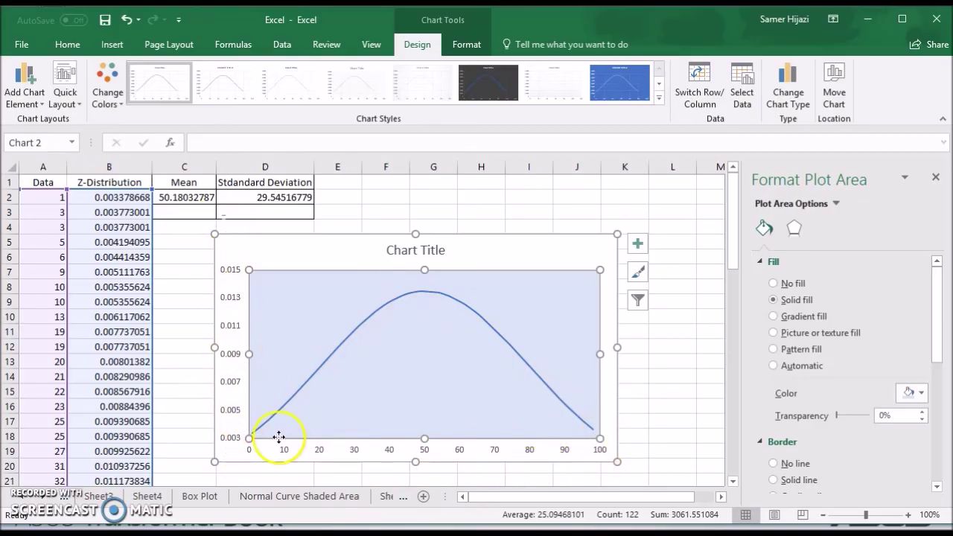
{"action": "key", "text": "Escape"}
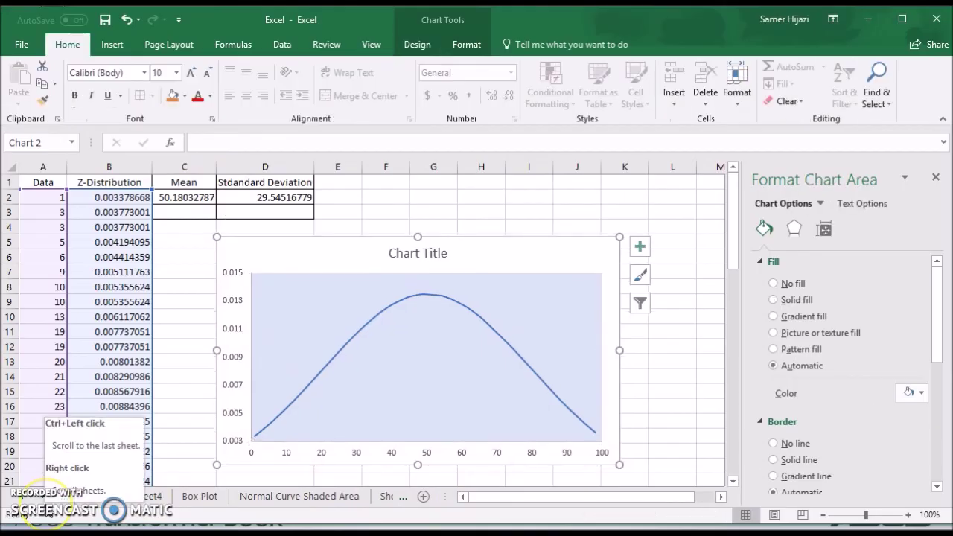